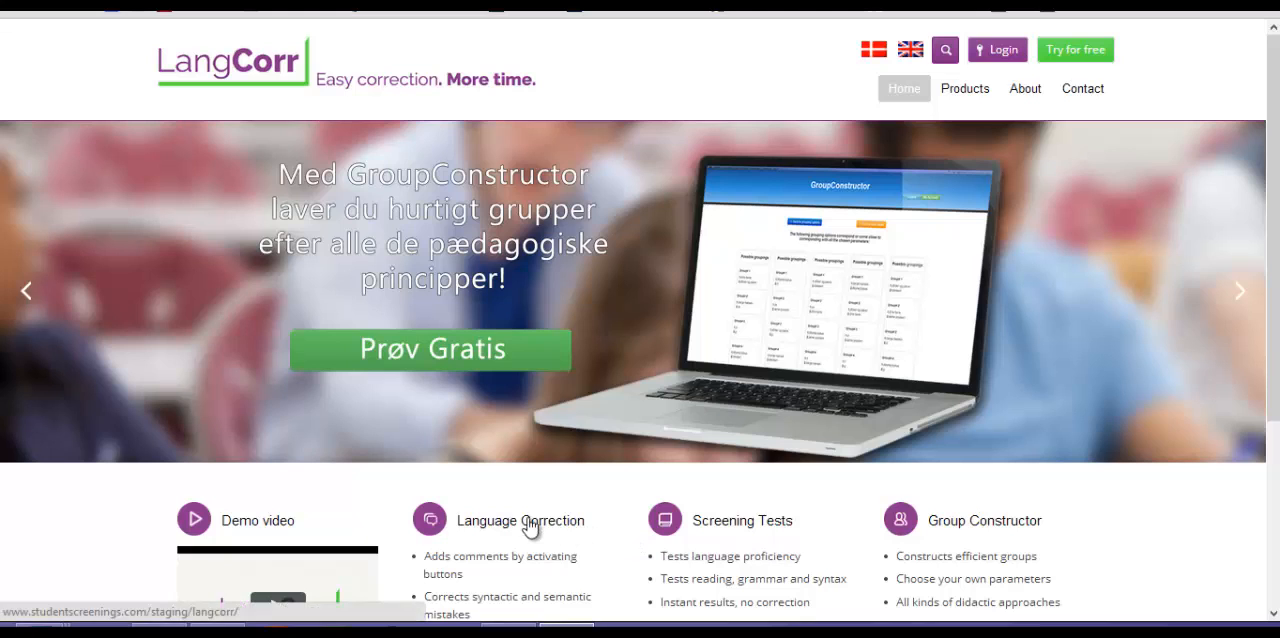
- Open the Language Correction page, then switch to Word, display the LangCorr commands and bring up the student paper titled "Crossing"
click(523, 524)
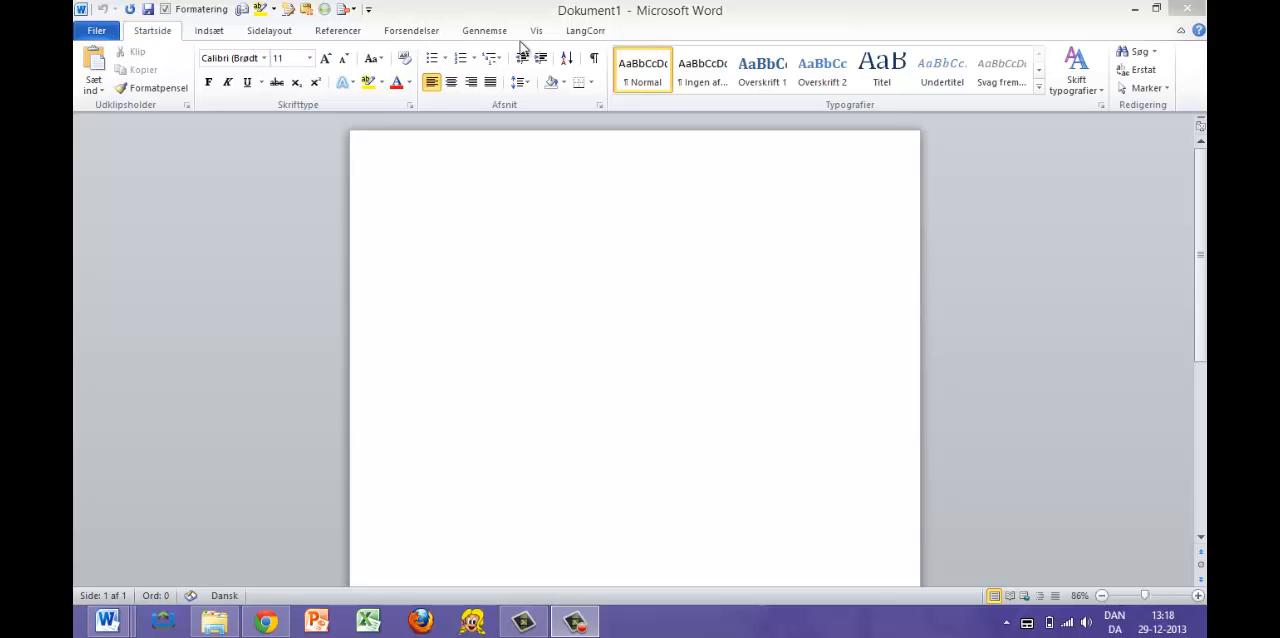
click(584, 34)
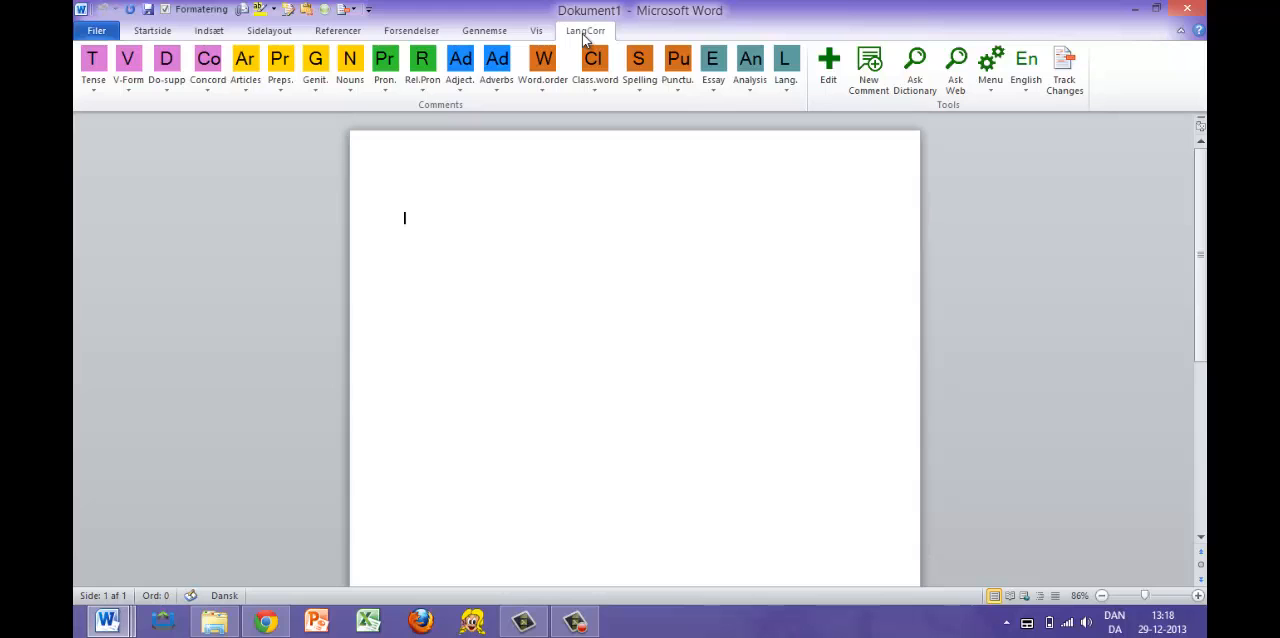
key(alt+Tab)
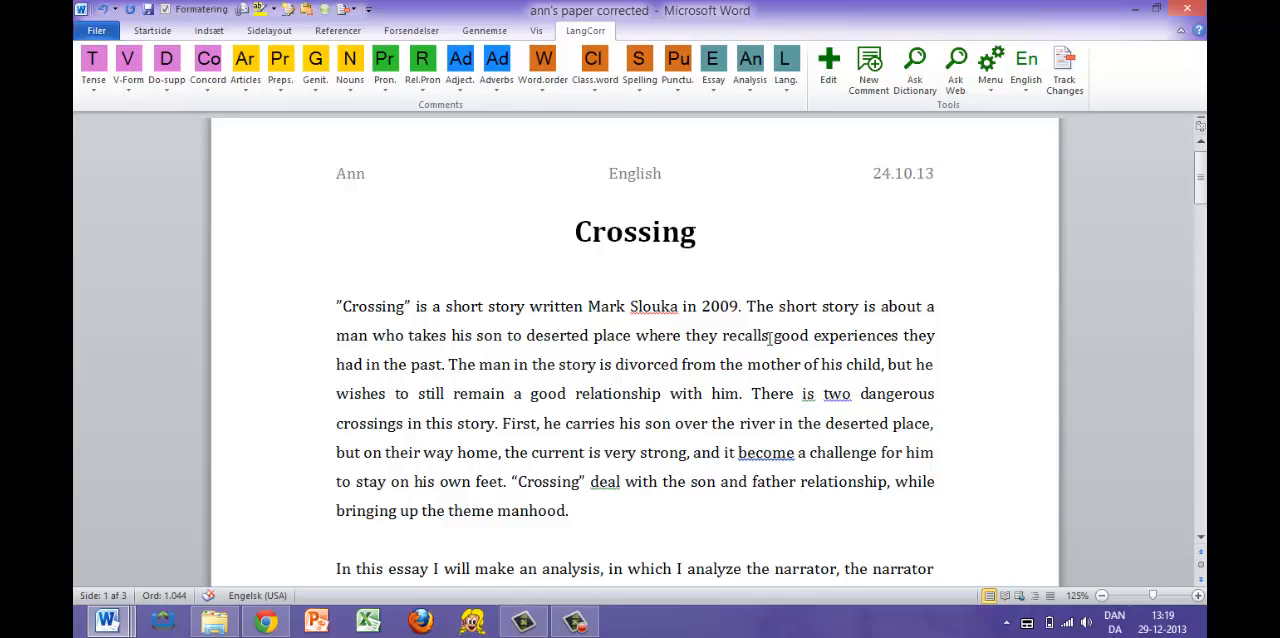
- Attach the Concord comment "Without –s when plural" to the word "recalls" in the first paragraph
drag(769, 336, 699, 343)
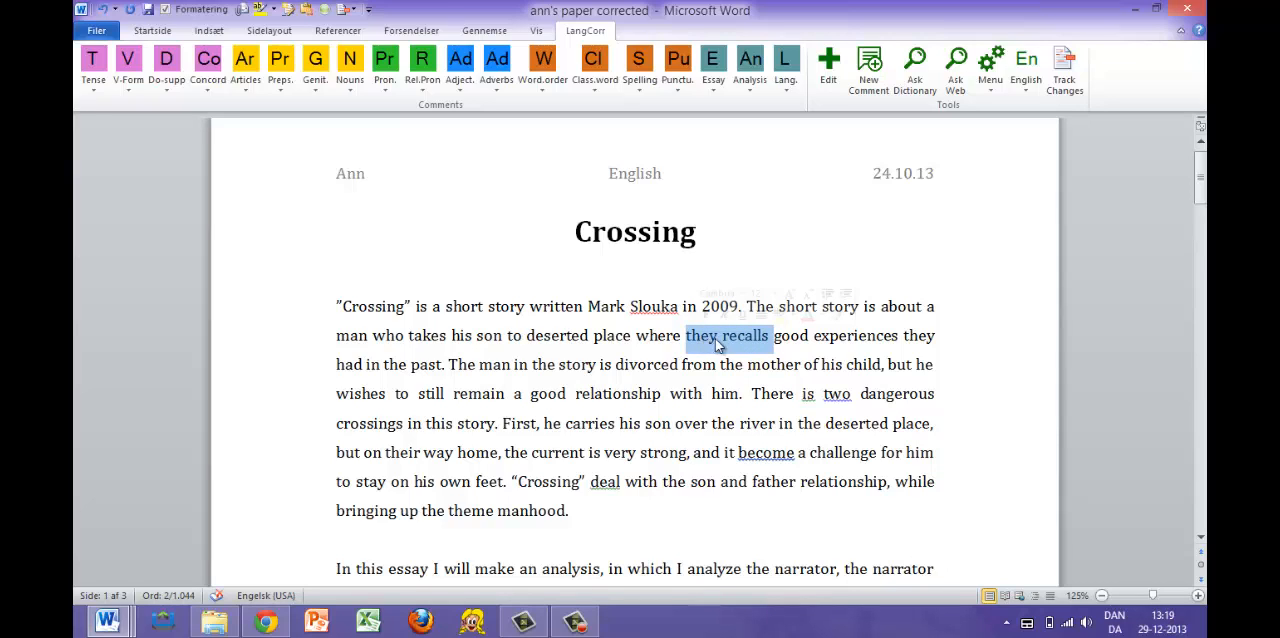
click(770, 338)
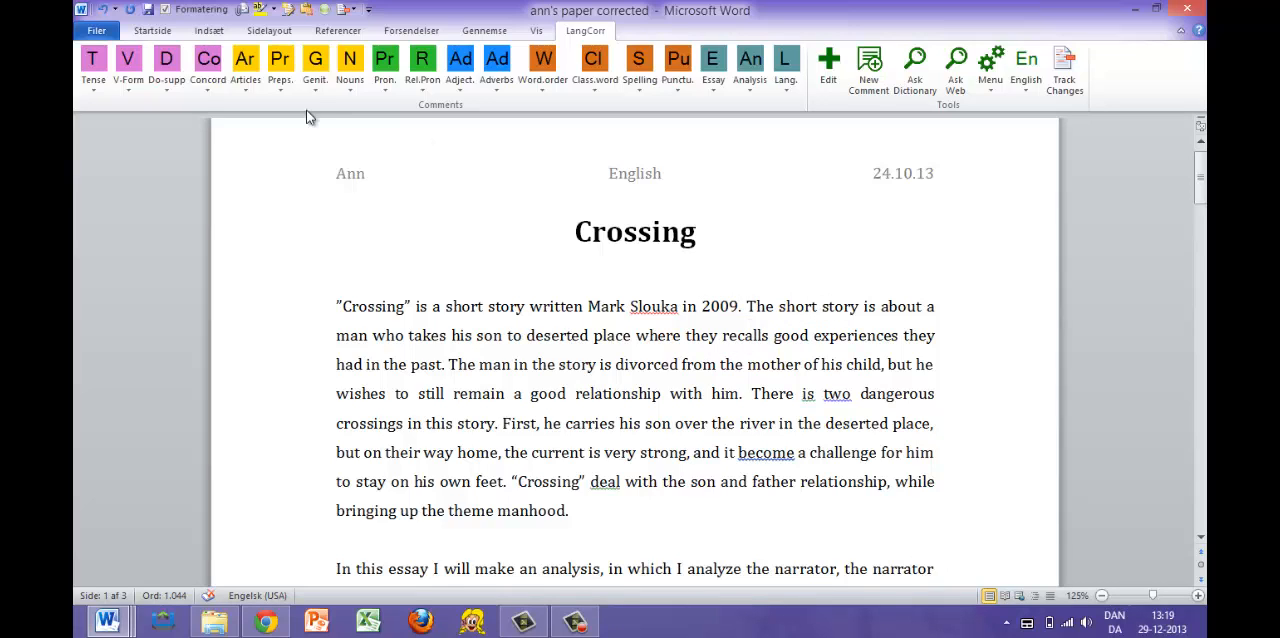
click(213, 77)
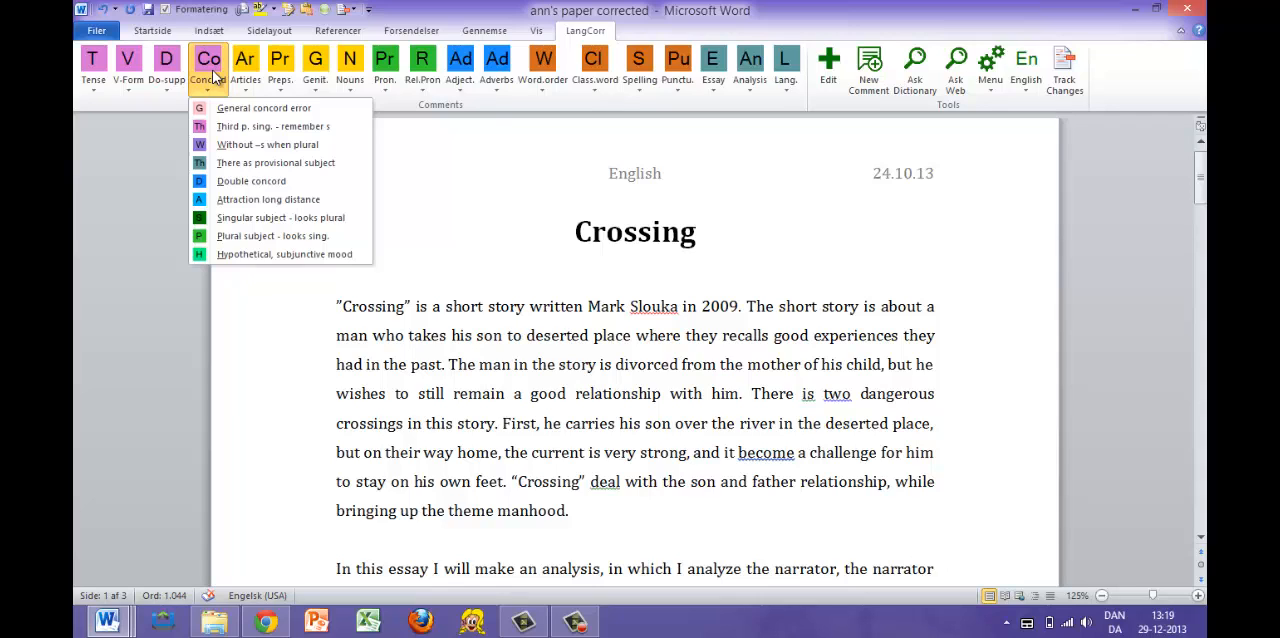
click(224, 146)
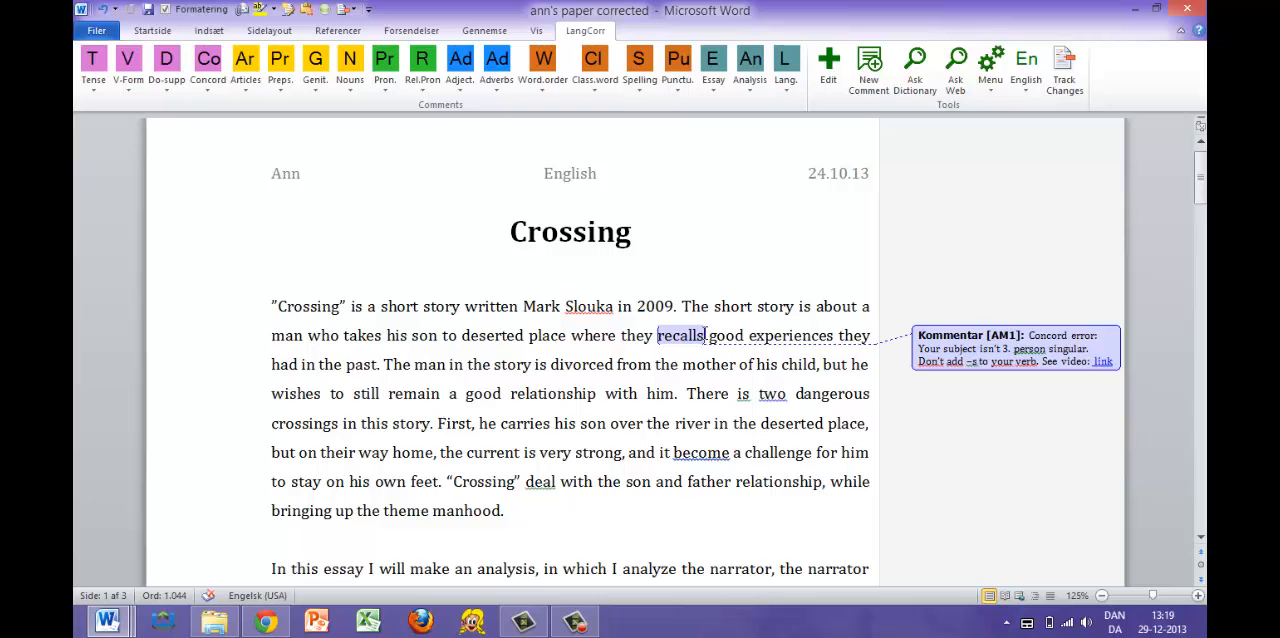
- Attach the Concord comment "There as provisional subject" to "is" in the sentence "There is two dangerous crossings in this story"
scroll(708, 350, down, 1)
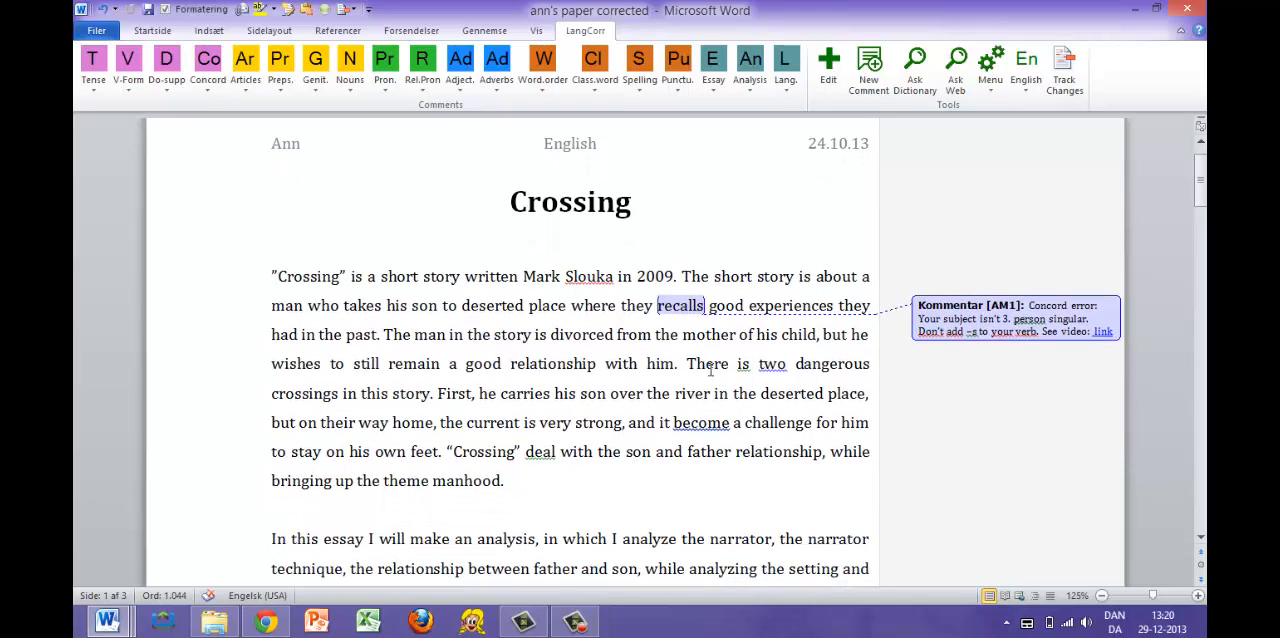
click(688, 365)
drag(688, 366, 432, 397)
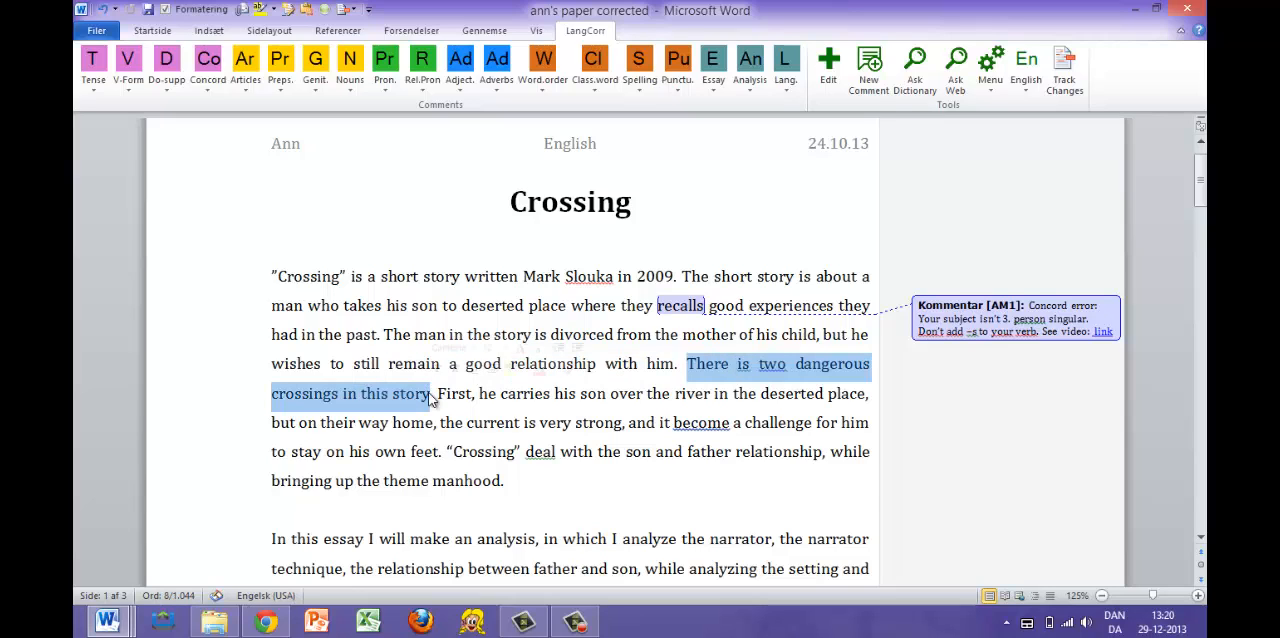
click(750, 366)
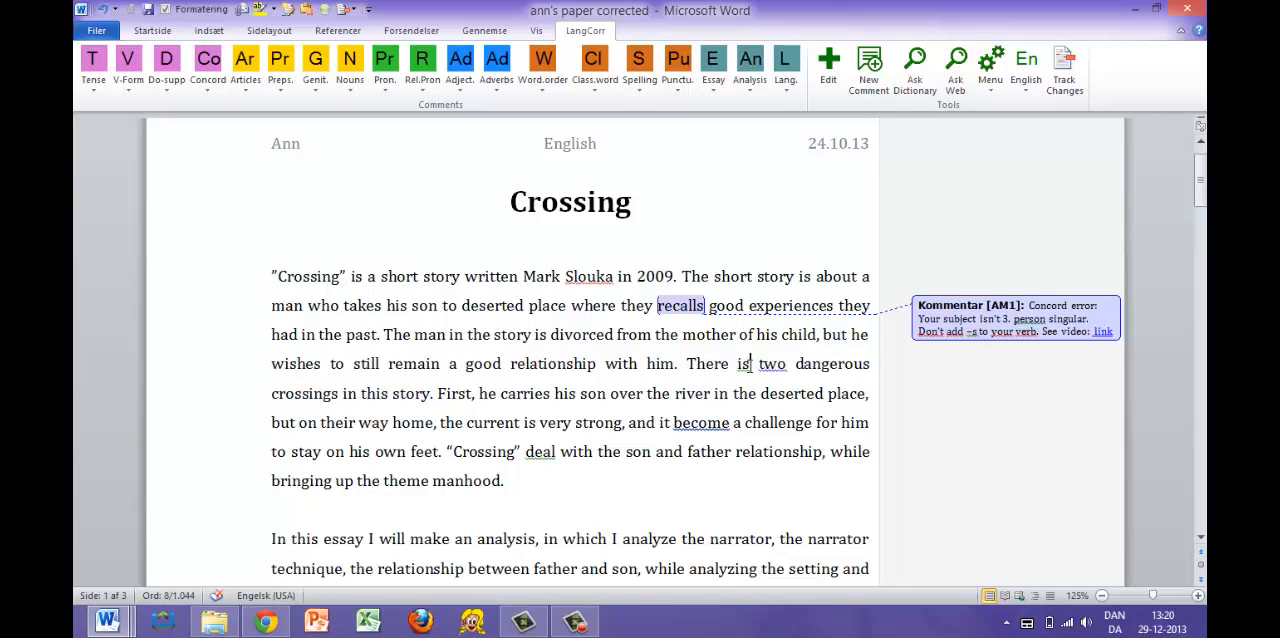
click(213, 81)
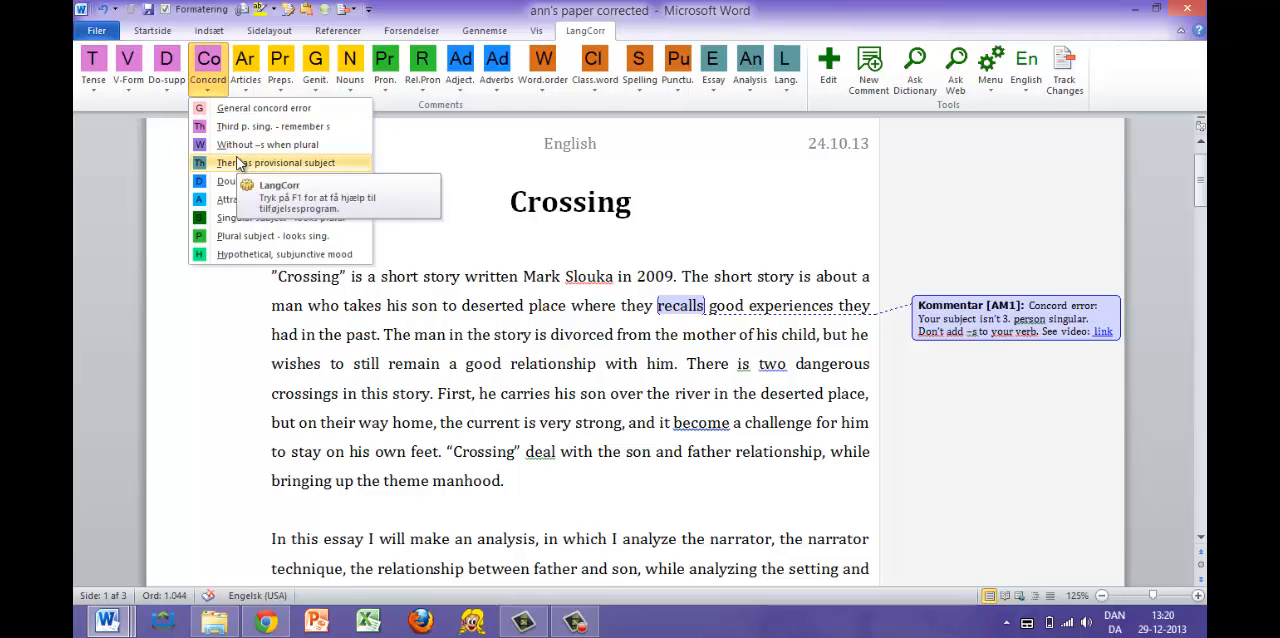
click(212, 163)
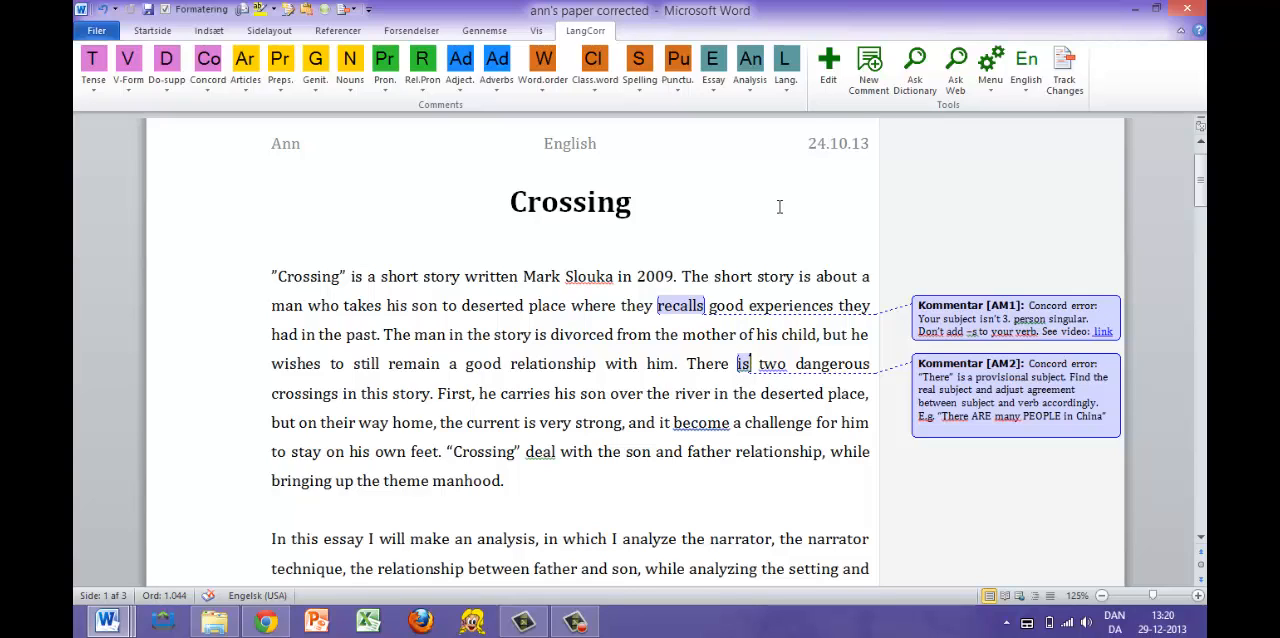
- Turn off detailed comments for Tense, V-Form, Do-supp and Concord in the English profile and save the changes
click(831, 69)
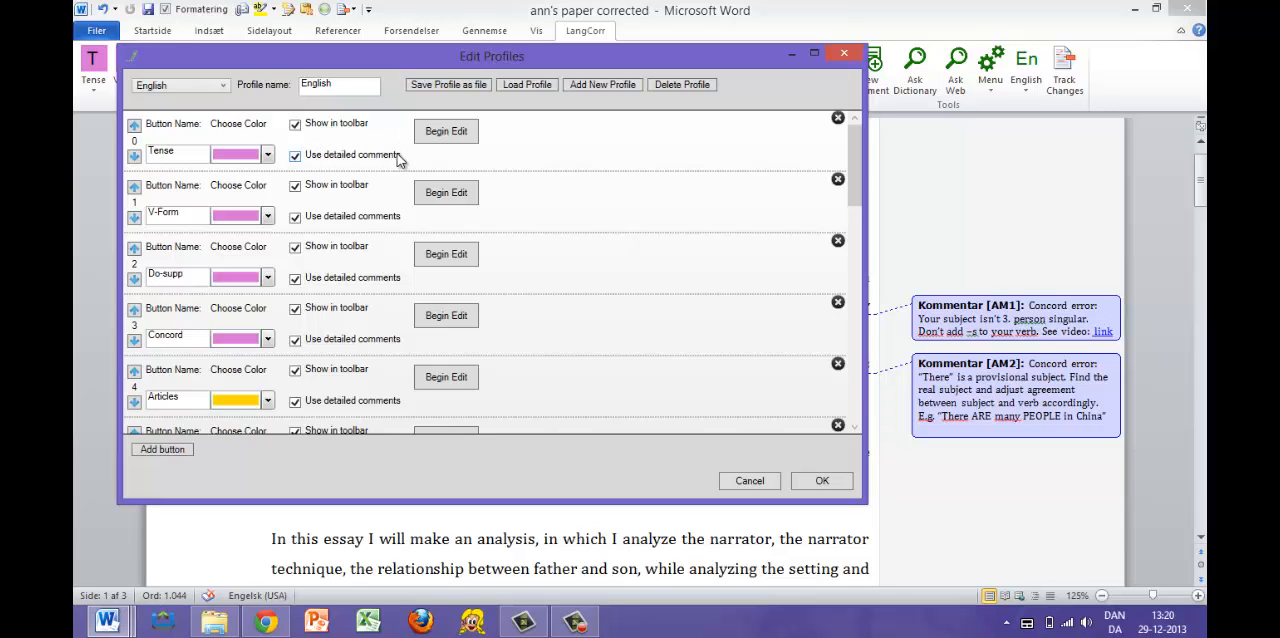
click(297, 160)
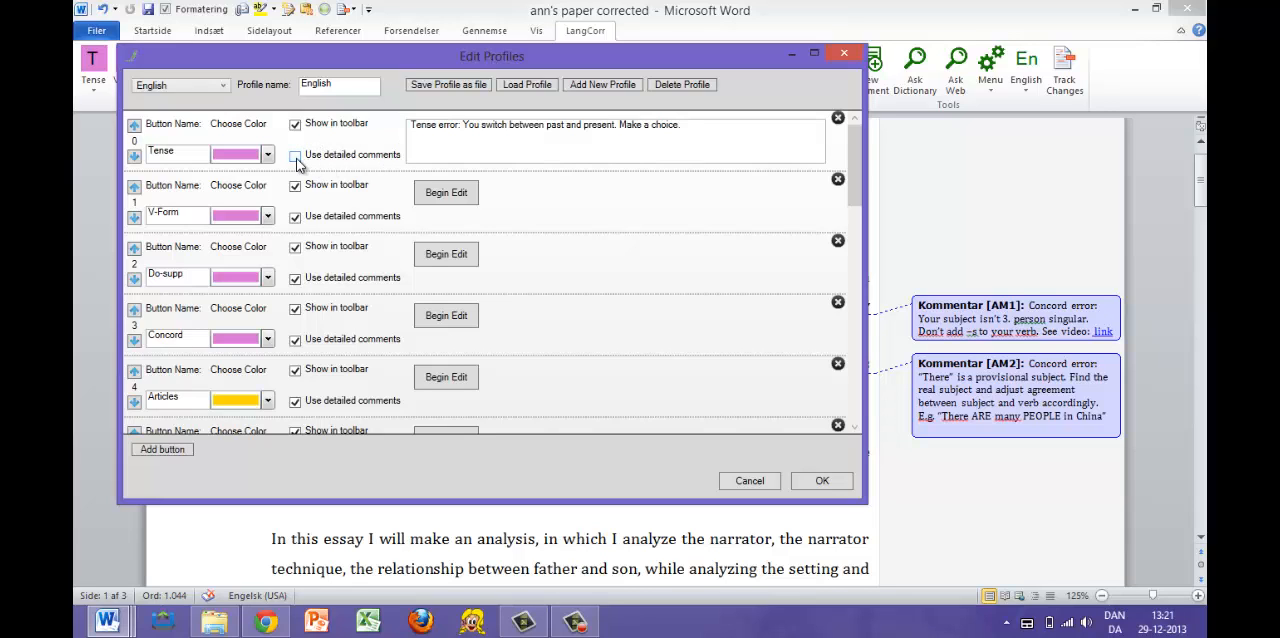
click(295, 217)
click(295, 278)
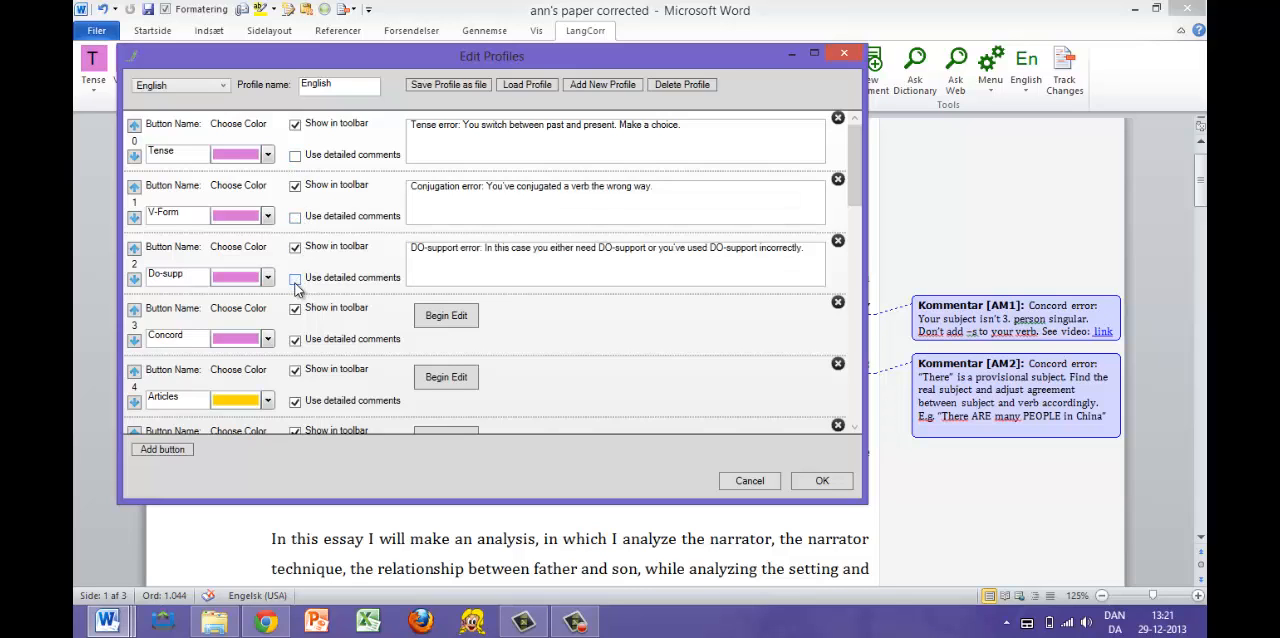
click(296, 345)
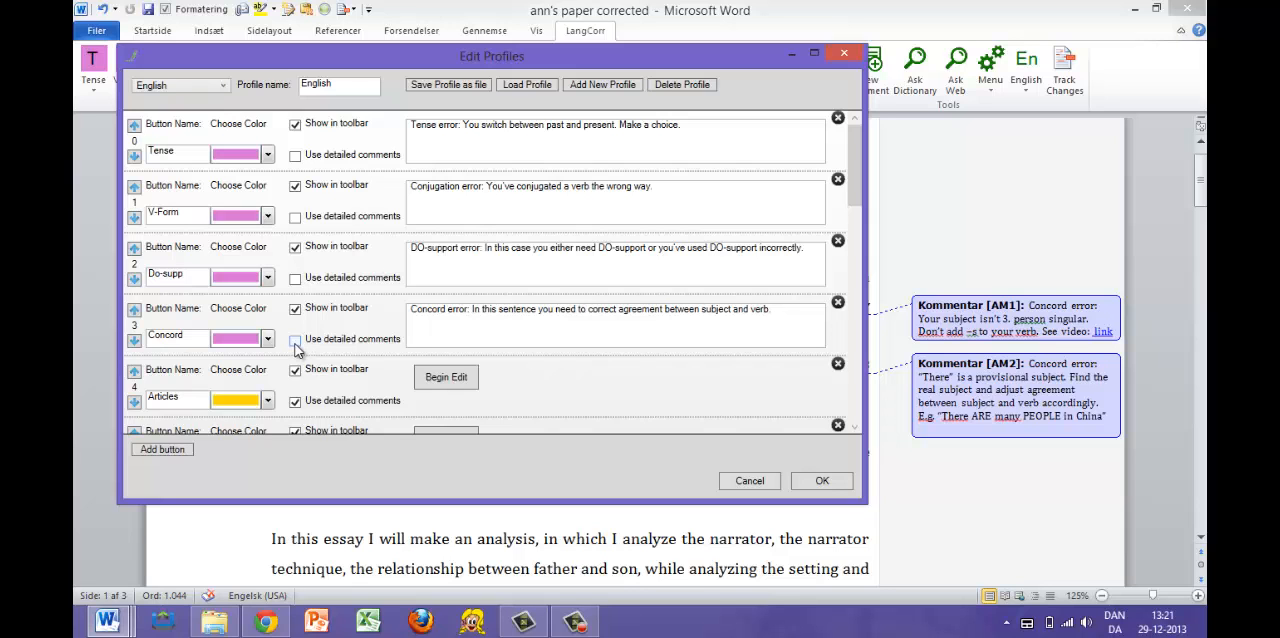
click(822, 481)
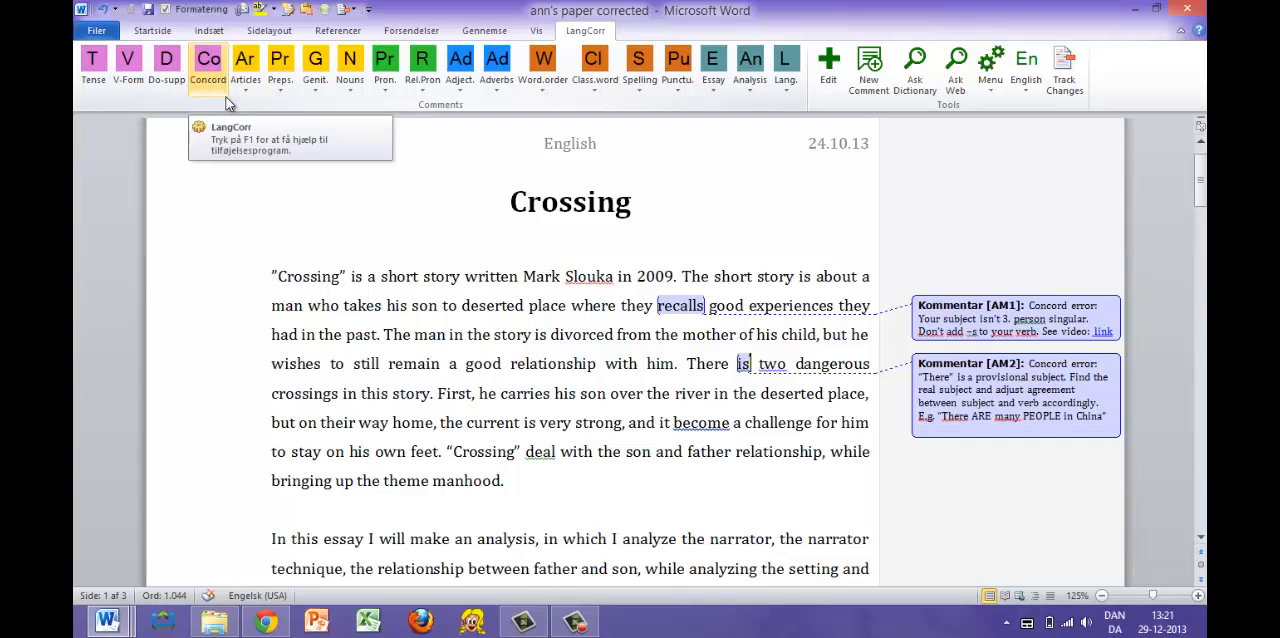
- Attach the general Concord comment to the word "become" in the first paragraph
drag(660, 424, 717, 430)
click(730, 428)
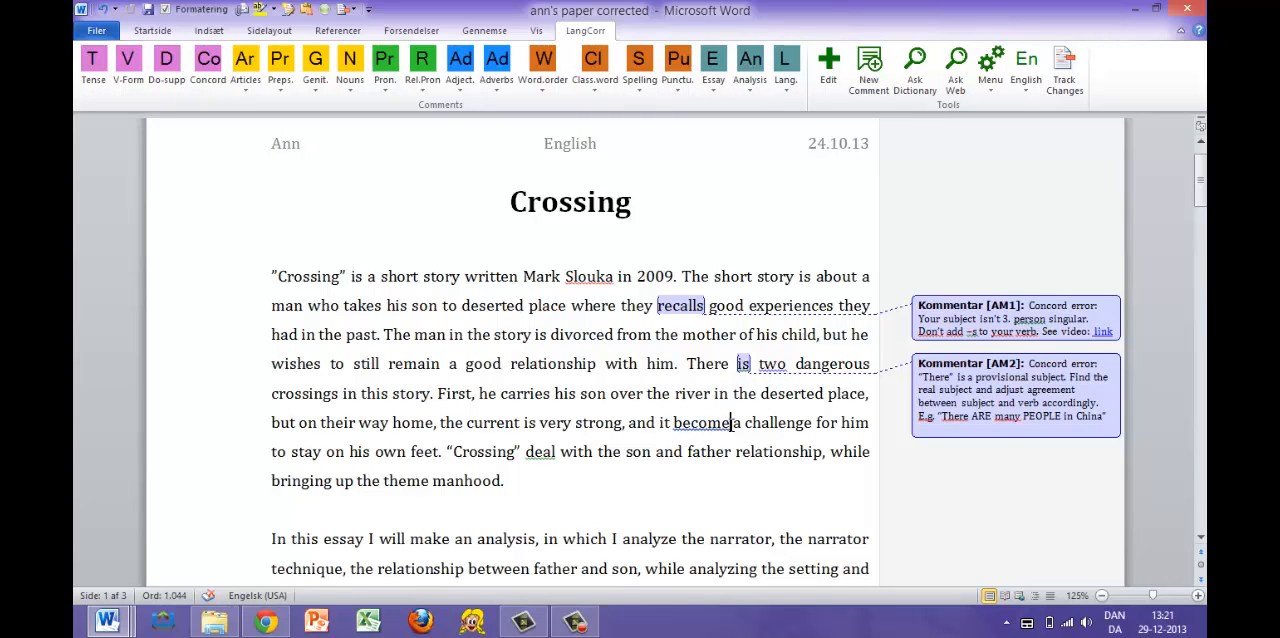
click(210, 64)
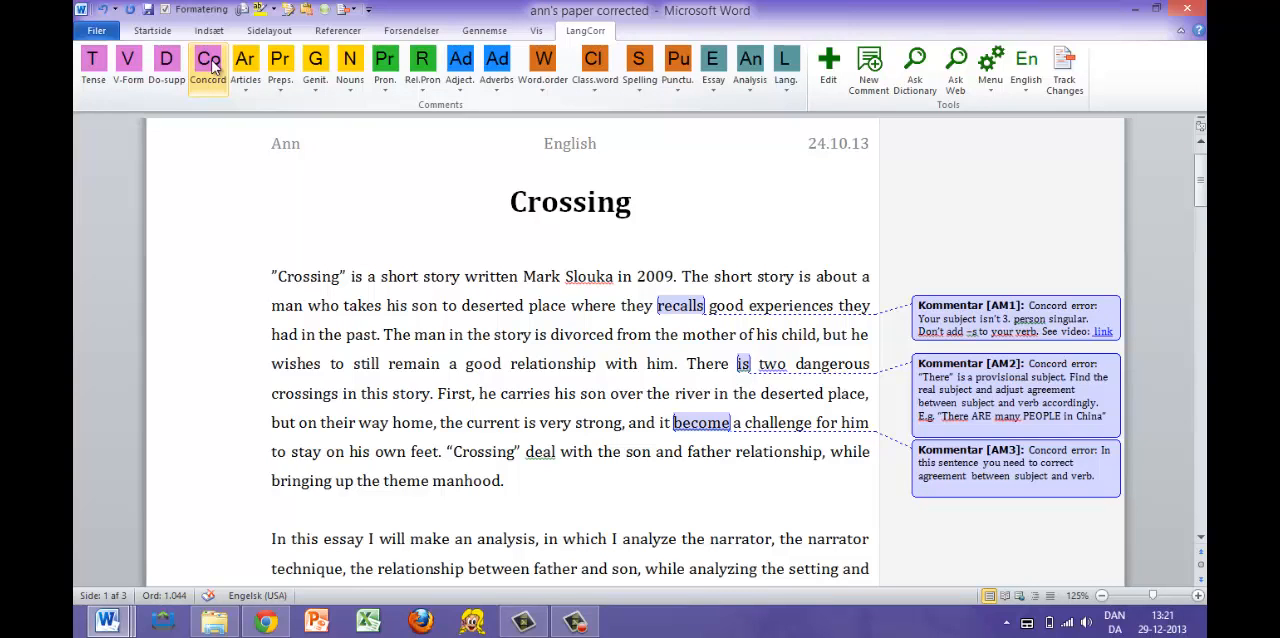
- Attach the general Concord comment to the word "deal" after "Crossing" in the first paragraph
click(557, 451)
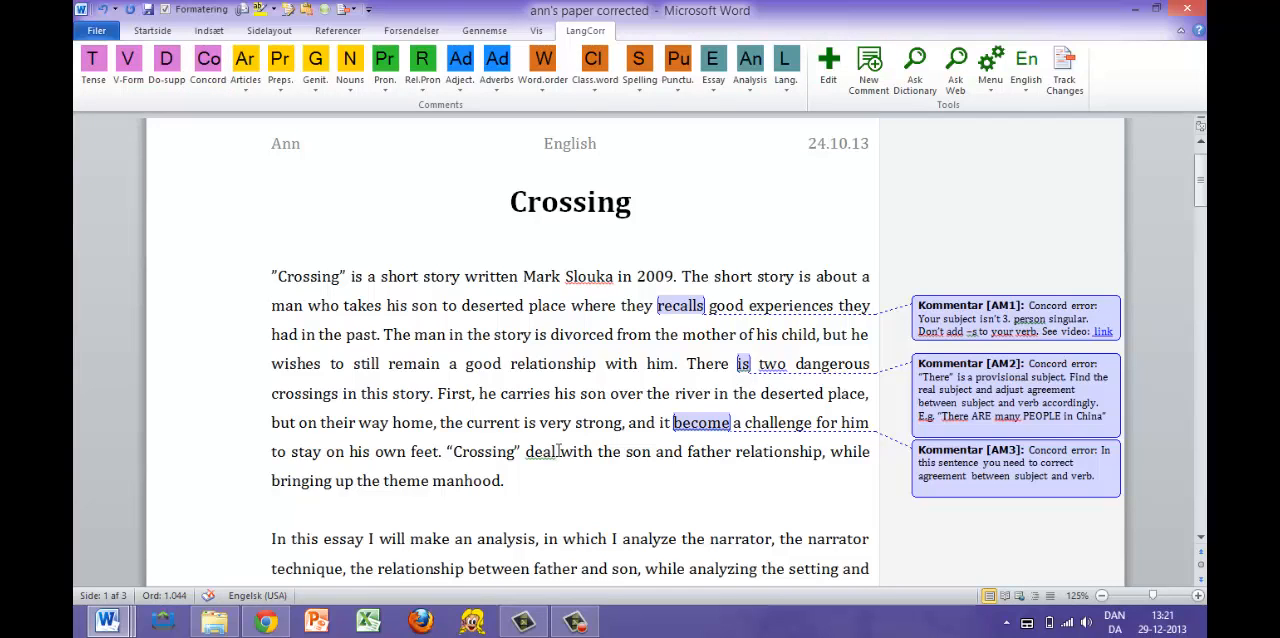
key(alt)
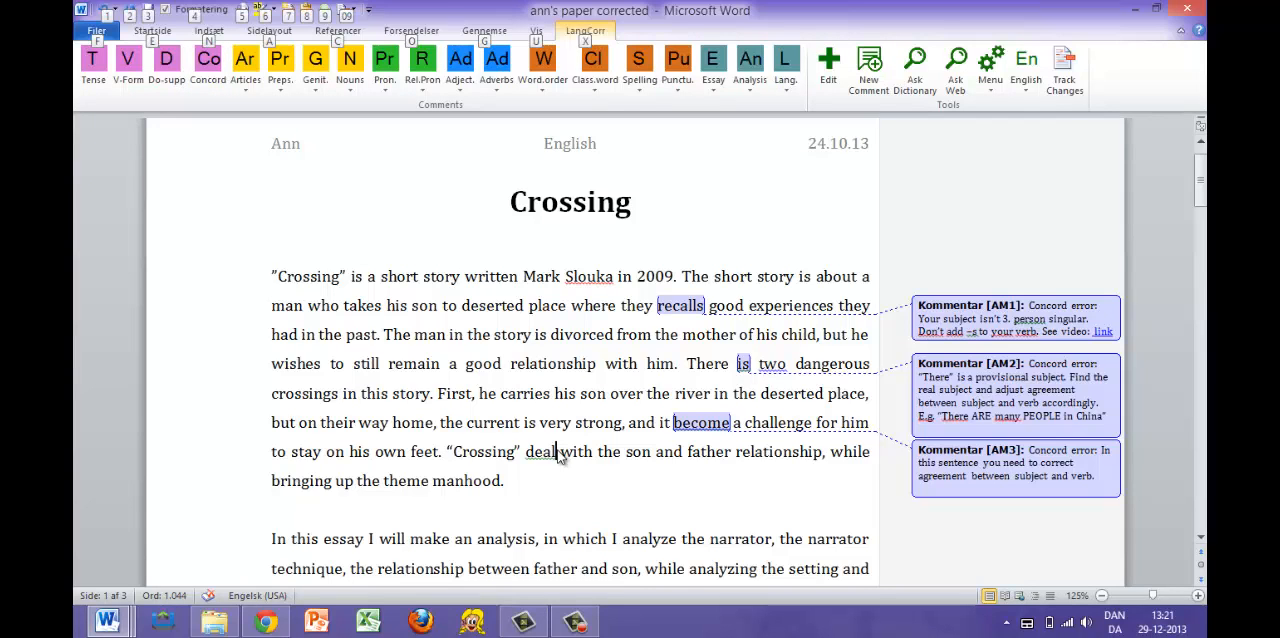
key(x)
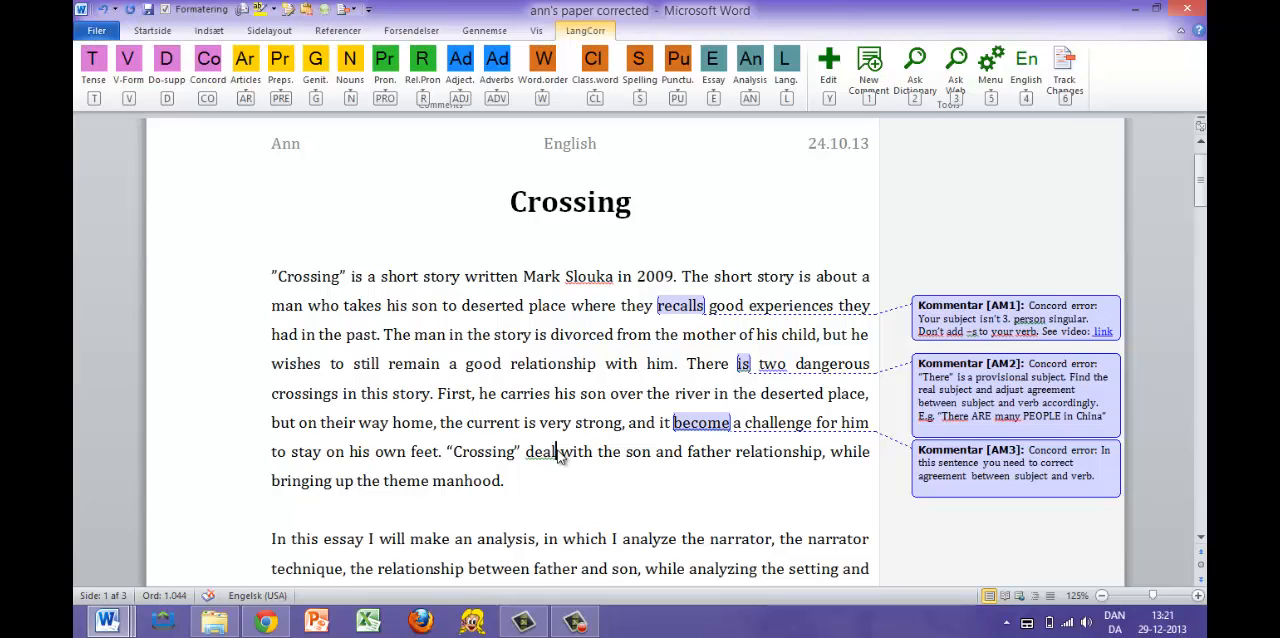
key(c)
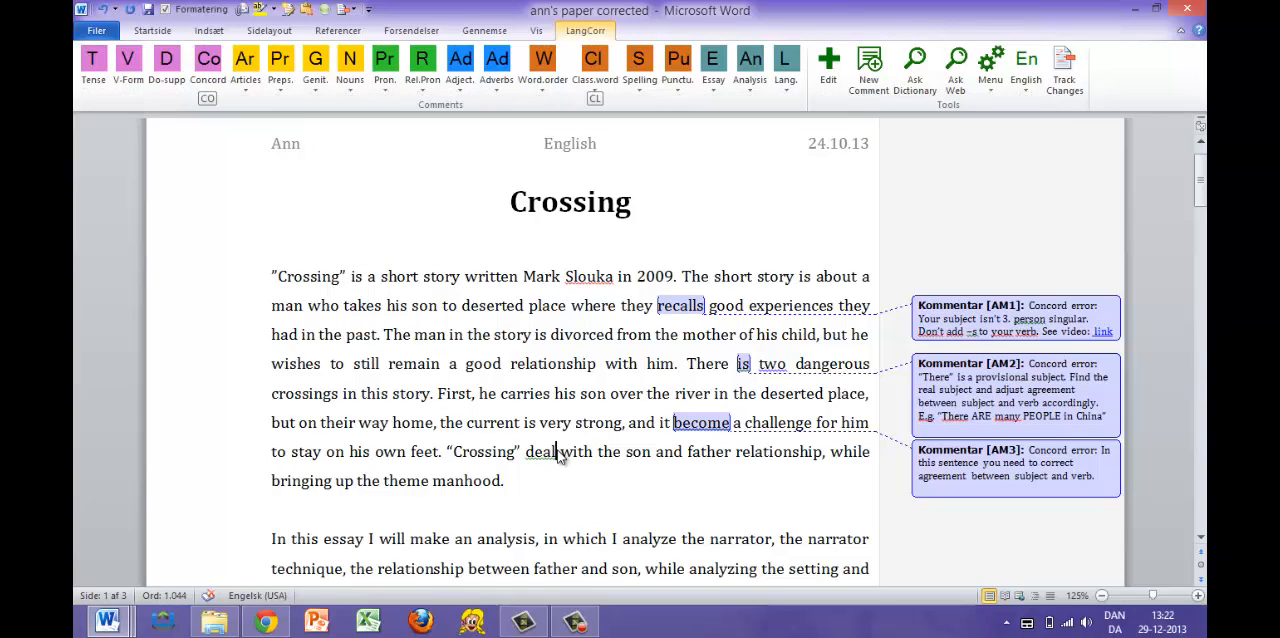
key(o)
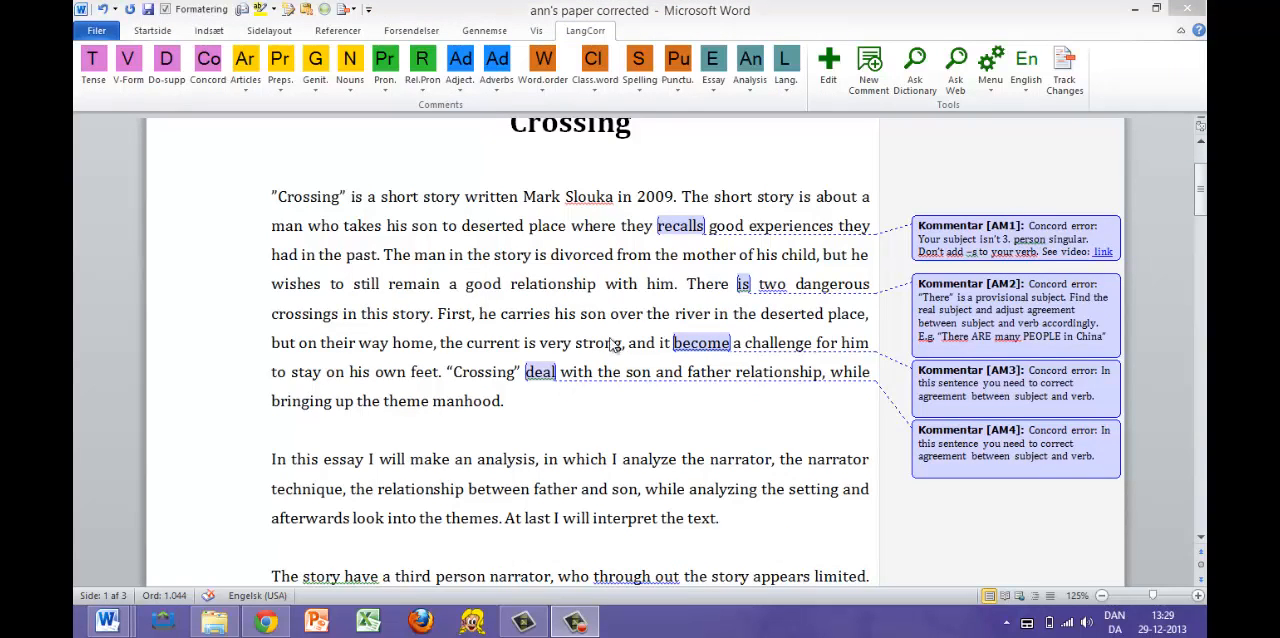
- Replace the Concord comment text in the English profile with "Find the concord error."
click(829, 66)
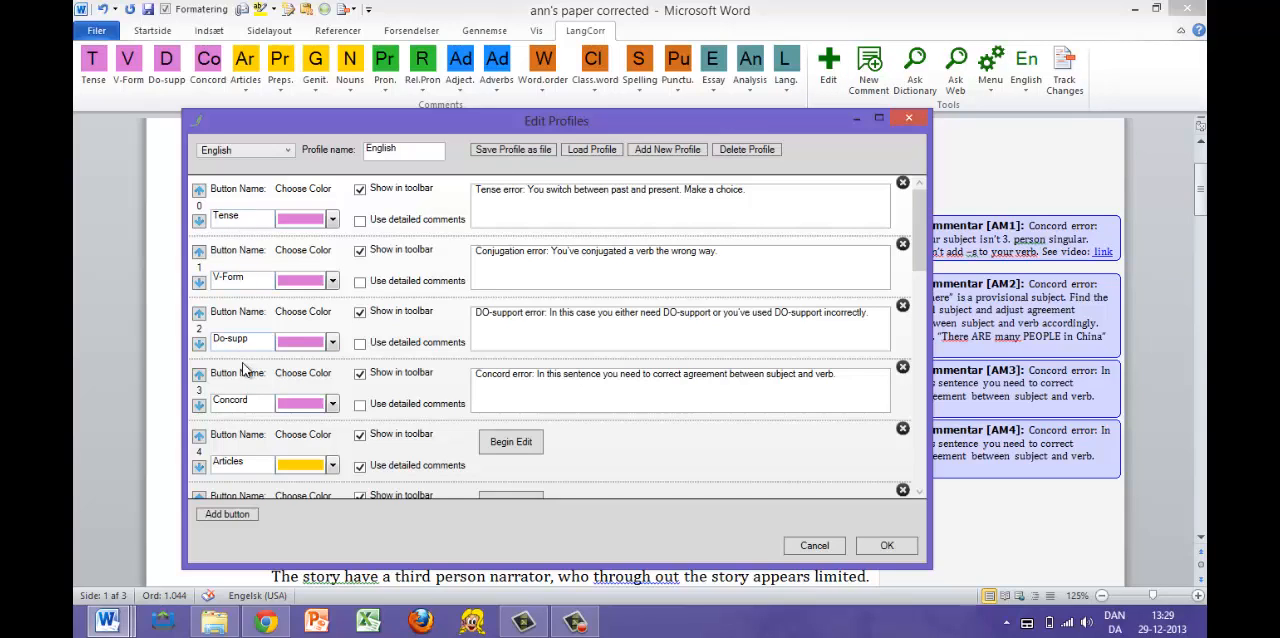
drag(252, 400, 215, 400)
click(258, 401)
drag(852, 378, 470, 376)
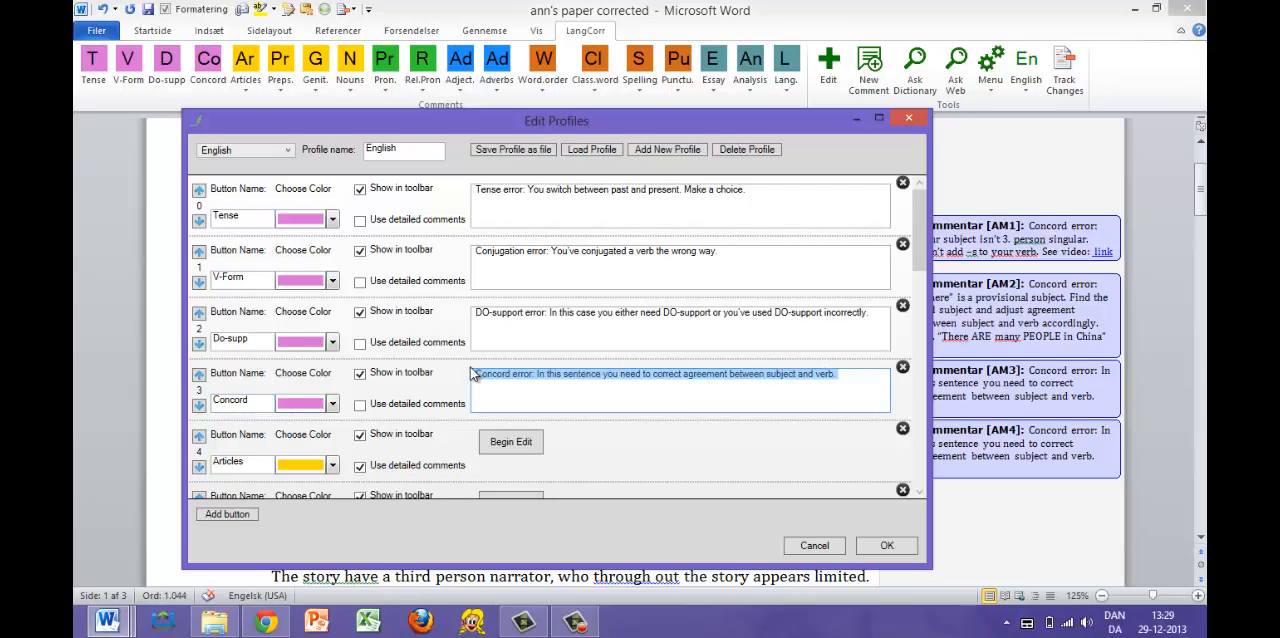
key(Delete)
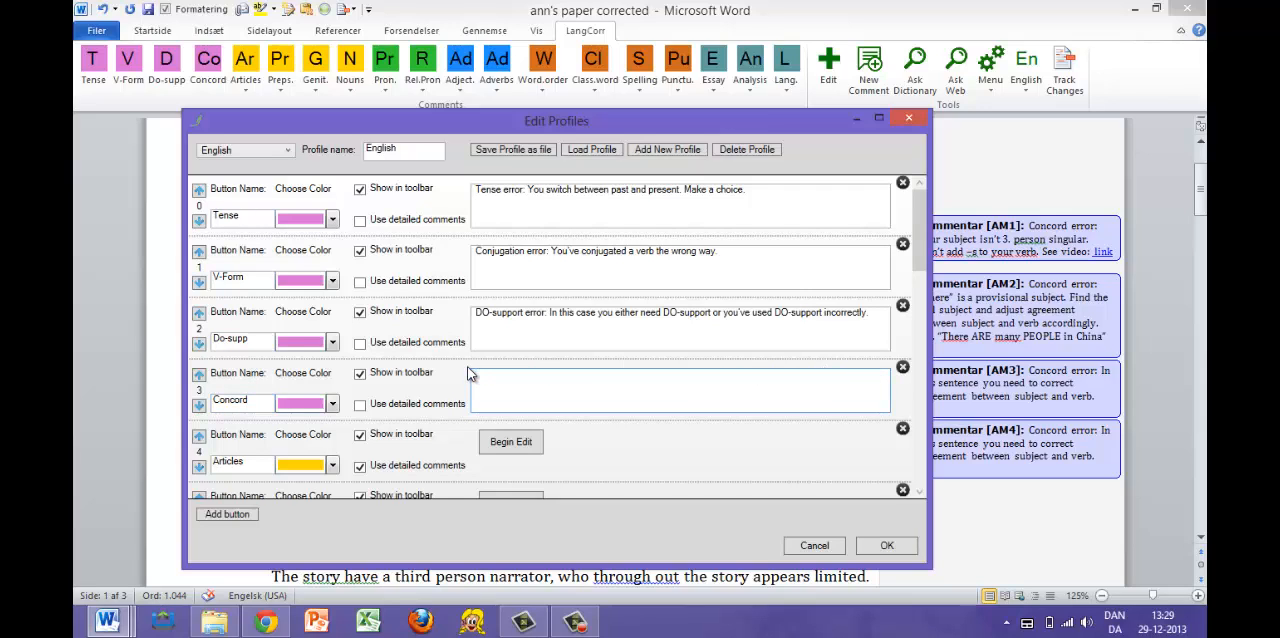
text(Find the)
text( condorde)
- Turn on Concord's detailed comments, try editing the General concord error text, and turn detailed comments off again
click(360, 406)
click(524, 390)
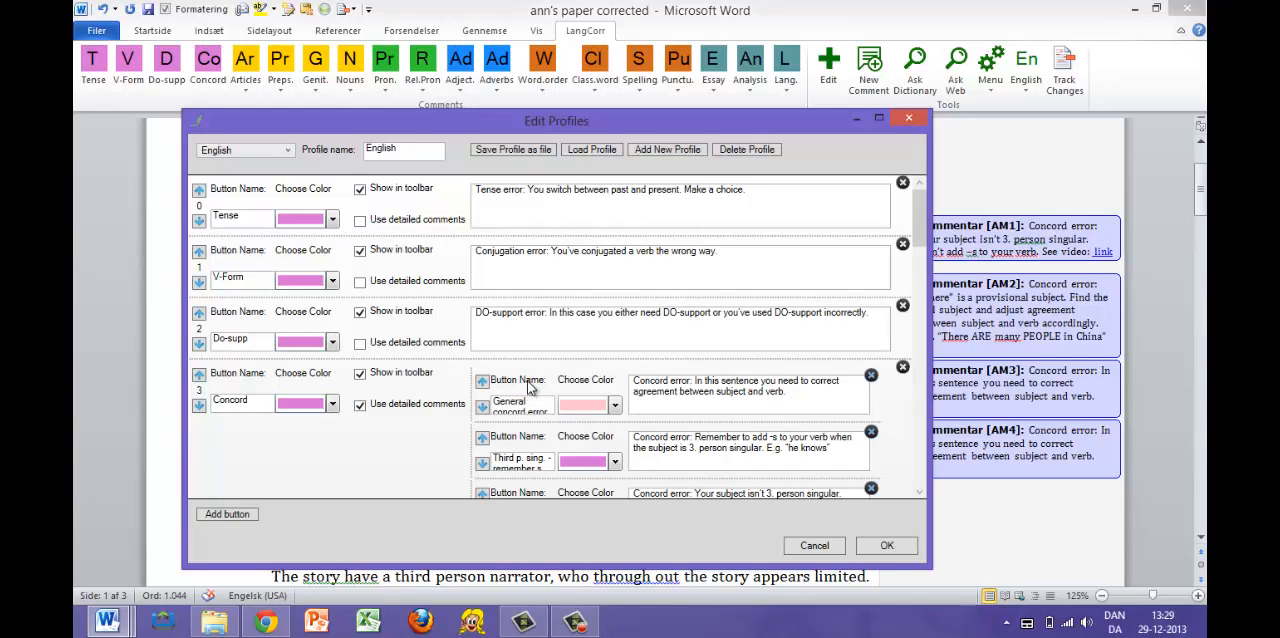
scroll(530, 378, down, 1)
scroll(530, 378, down, 1)
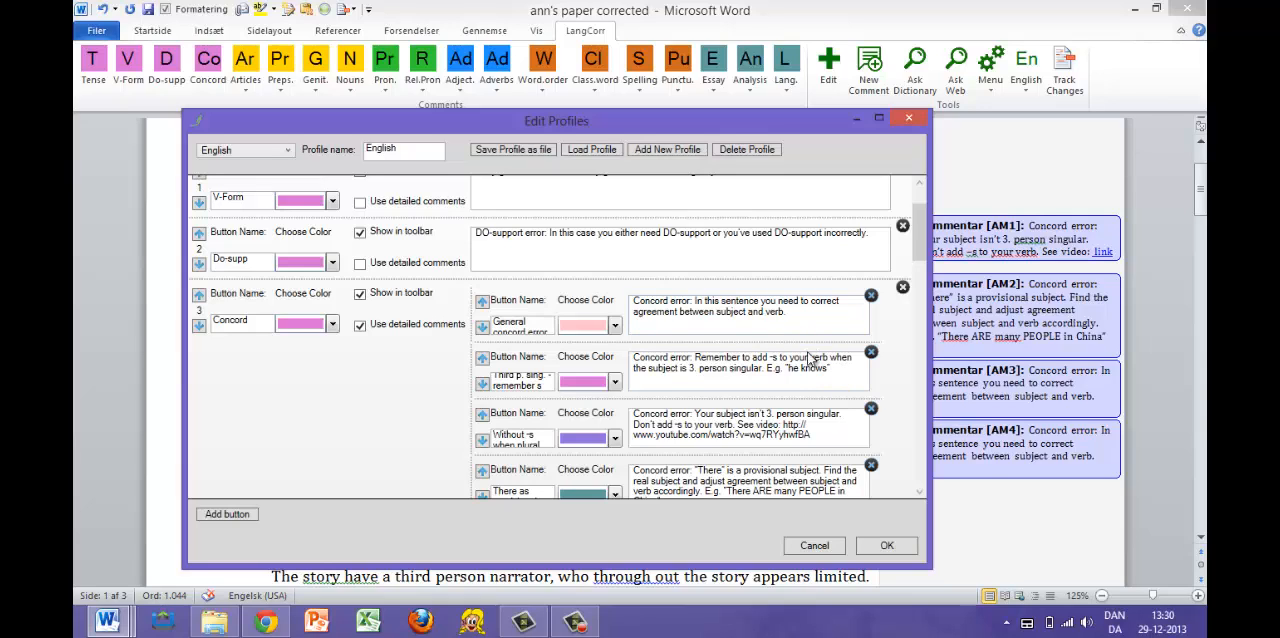
click(797, 318)
text(df)
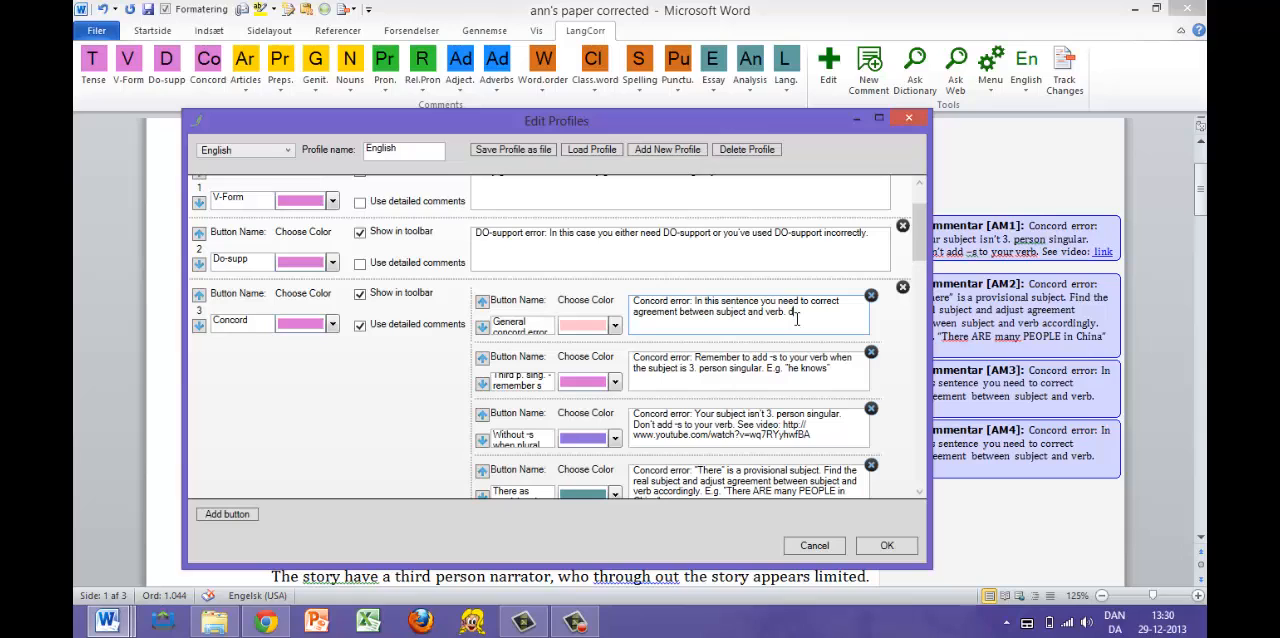
click(361, 325)
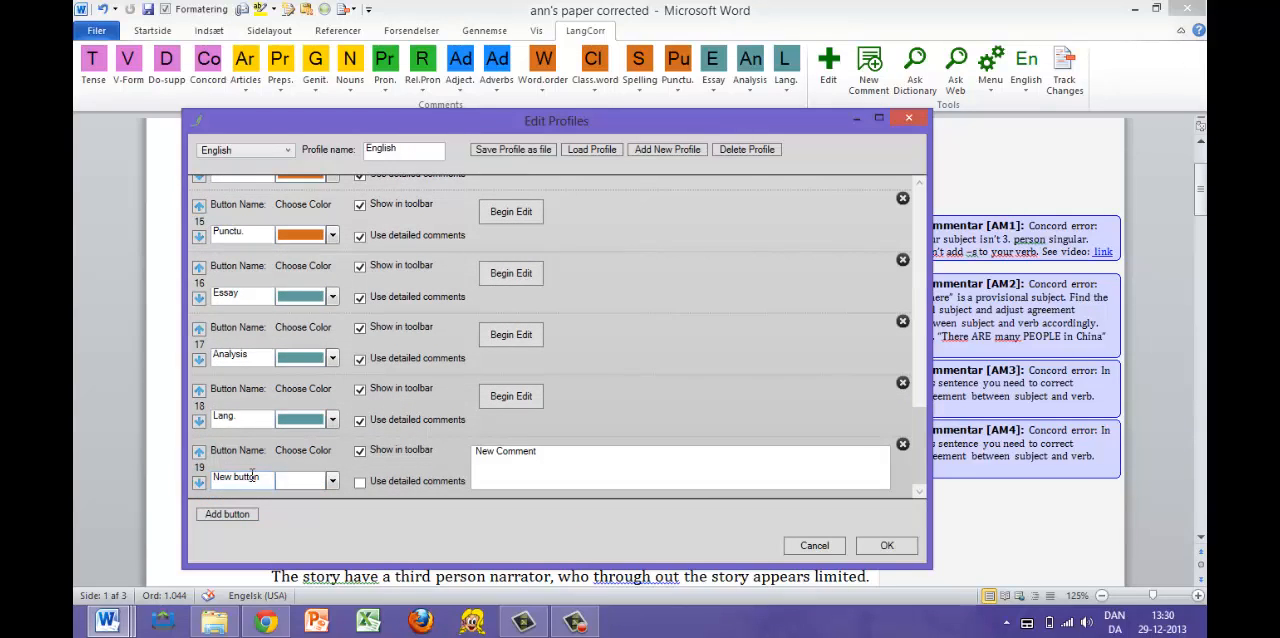
- Delete the "New button" entry at the end of the English profile's button list and confirm the deletion
drag(264, 478, 210, 480)
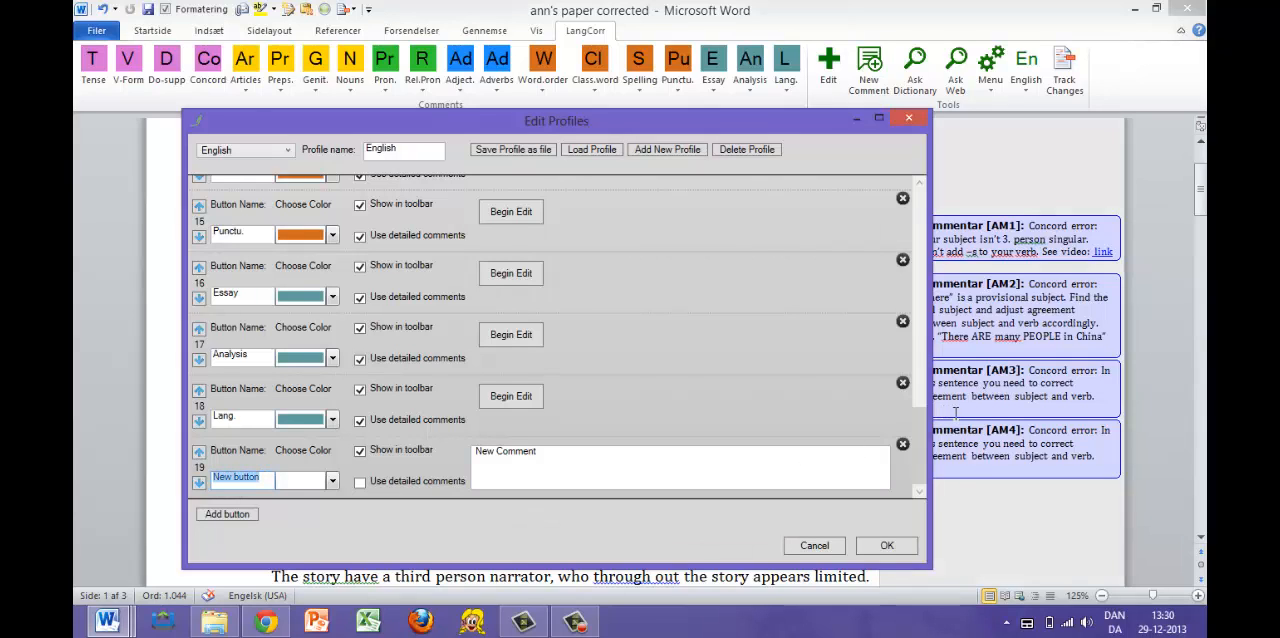
click(902, 443)
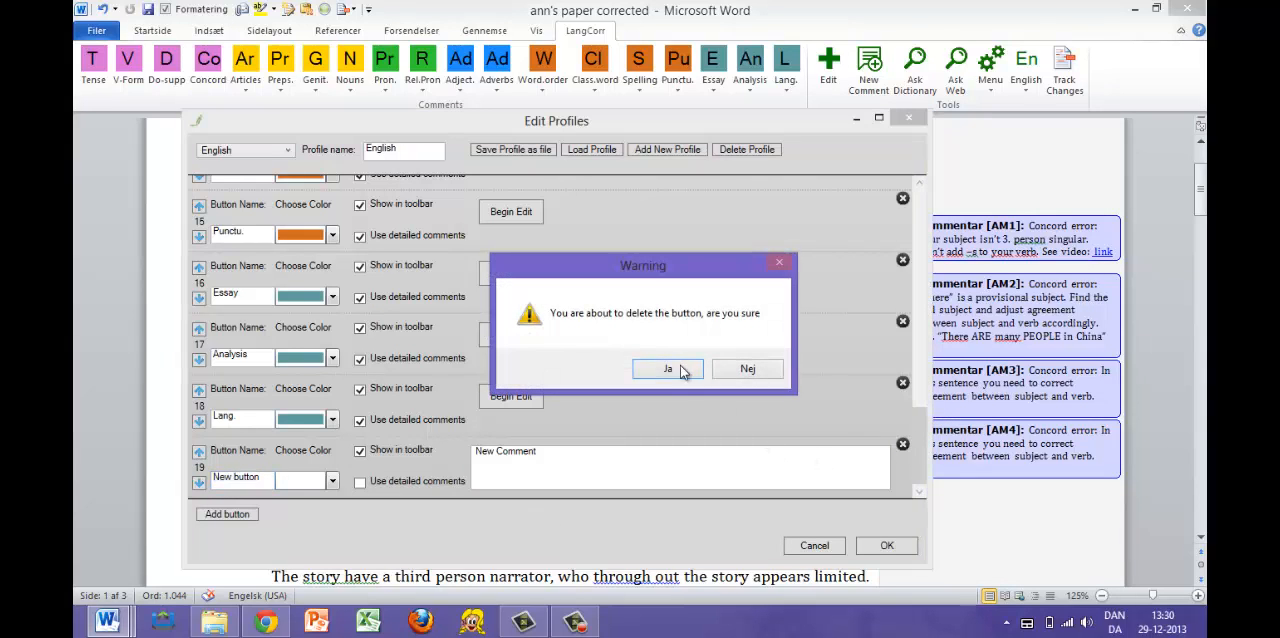
click(668, 369)
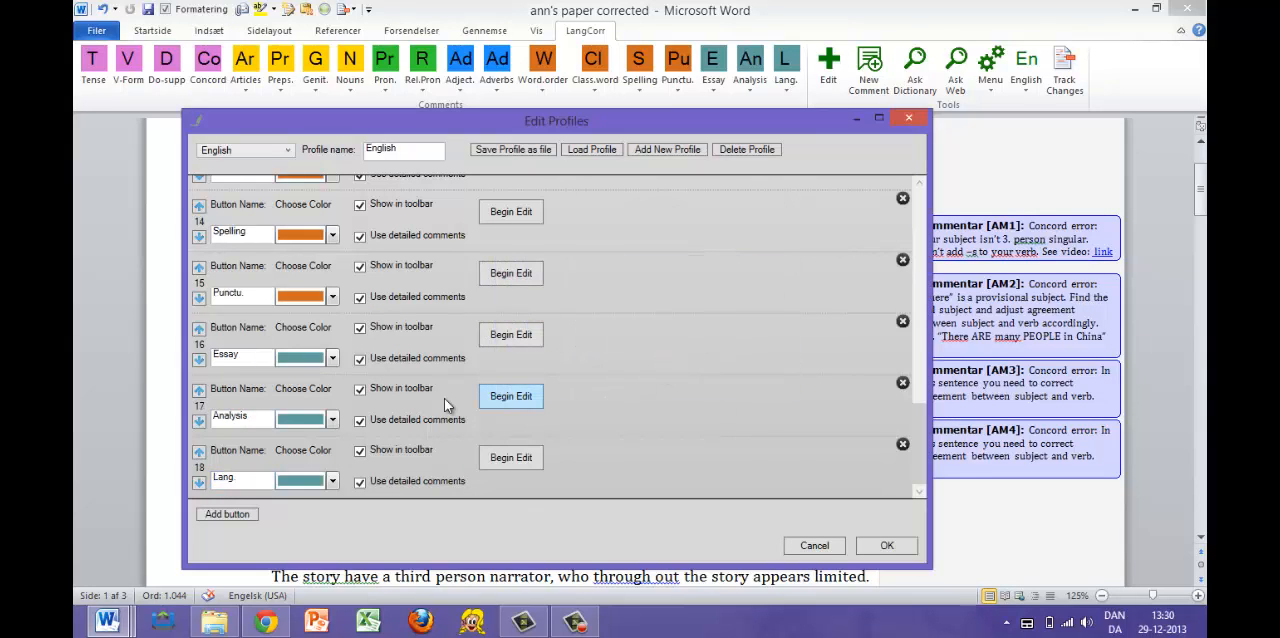
- Open the detailed comments of the Articles button in the English profile for editing
scroll(406, 384, up, 6)
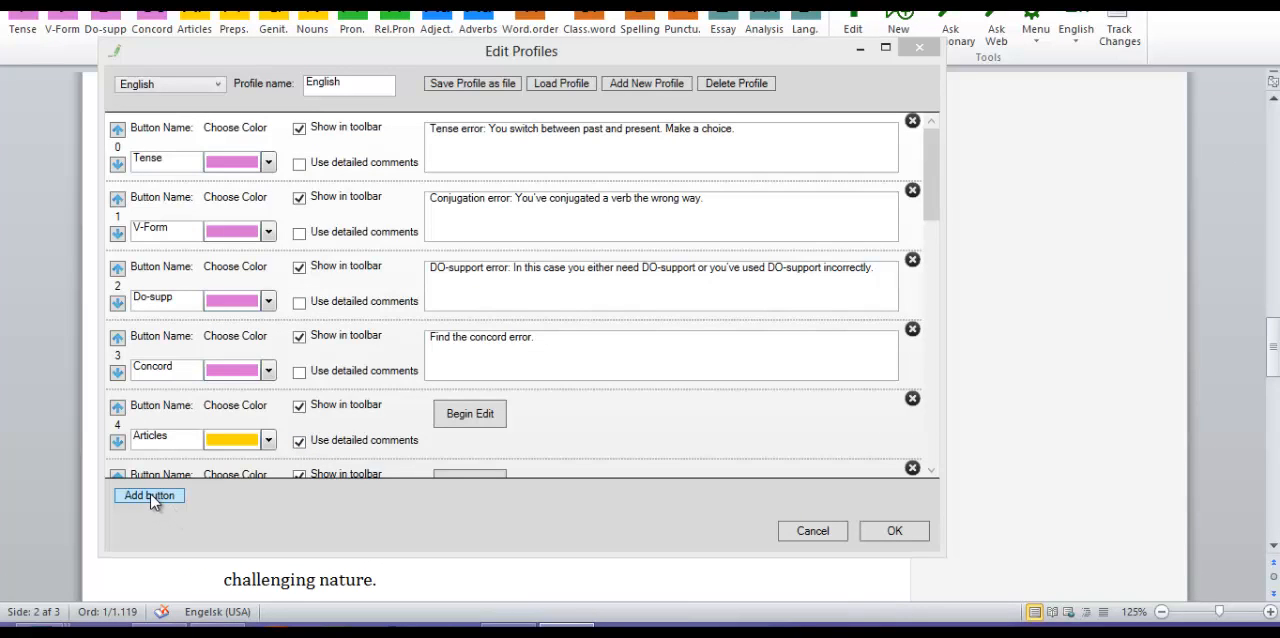
click(473, 418)
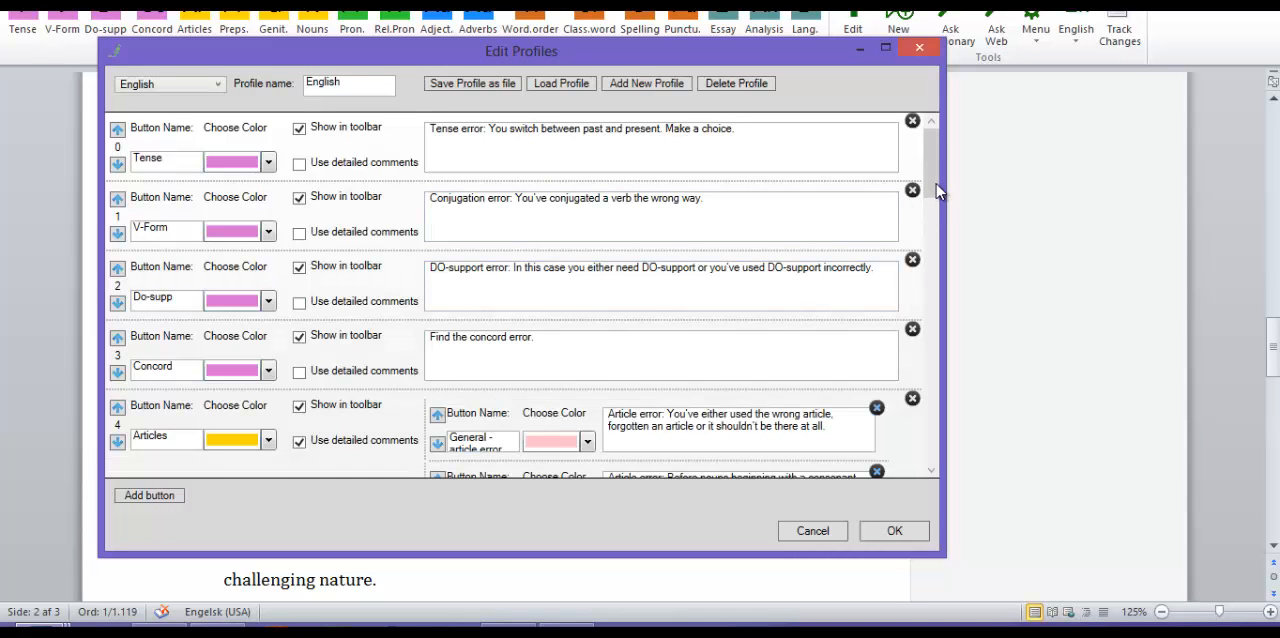
drag(934, 224, 933, 306)
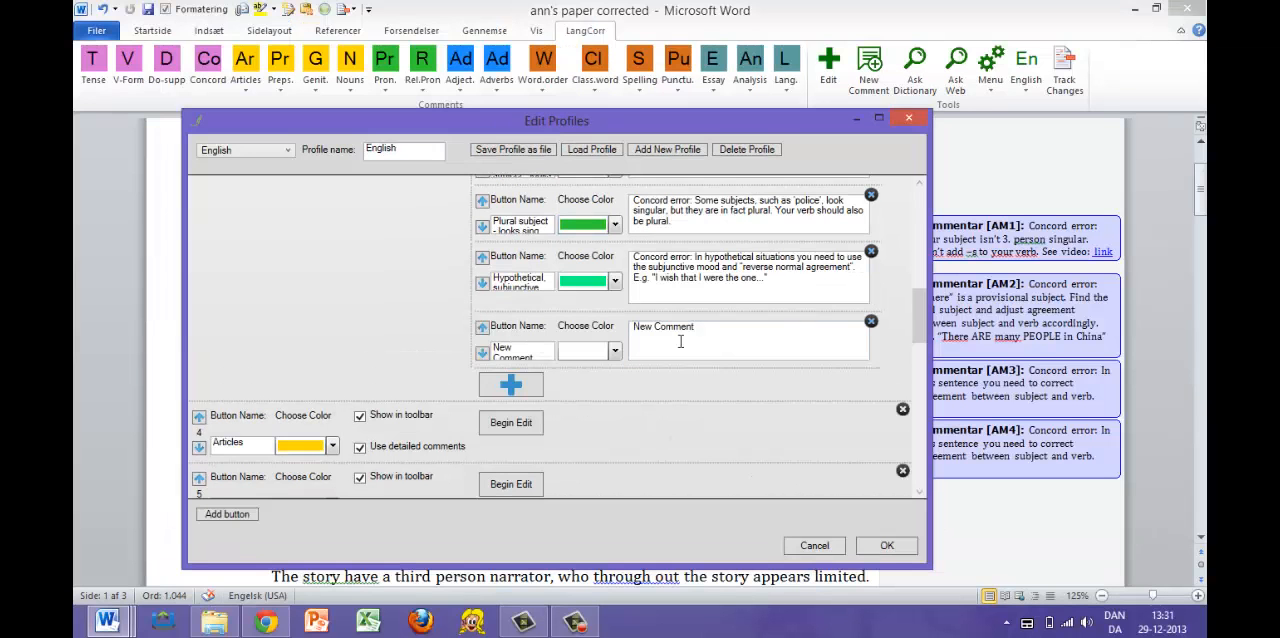
- Delete the "New Comment" entry at the end of Concord's detailed comments, confirm the deletion, and save the profile changes
click(871, 322)
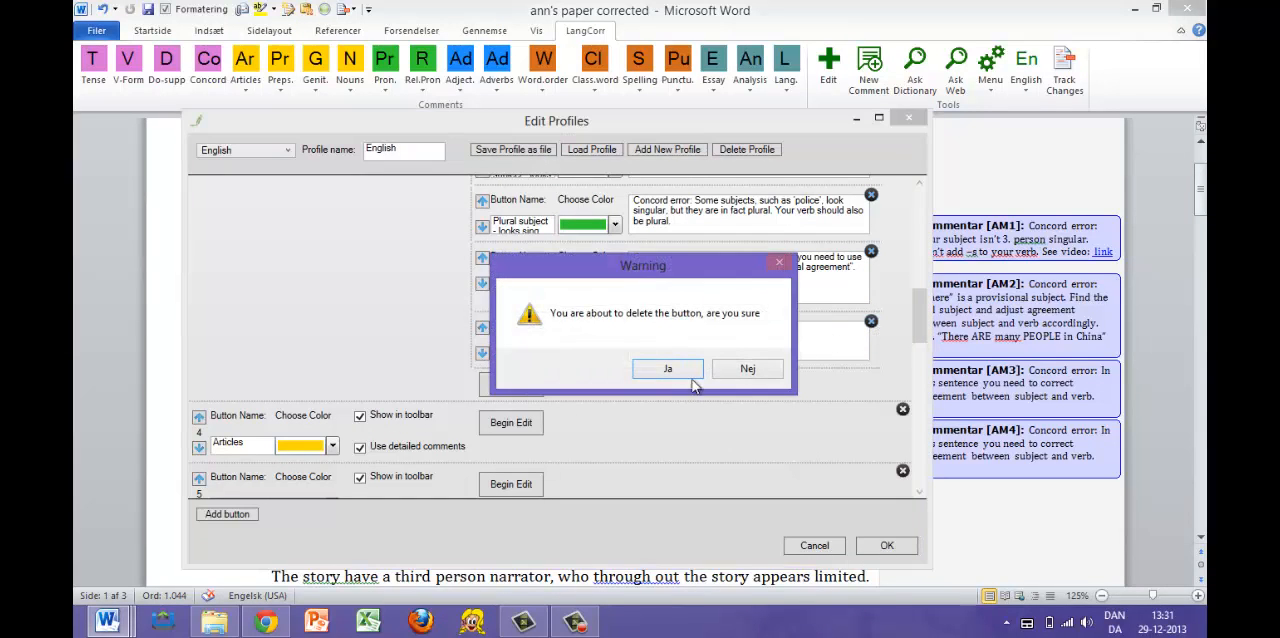
click(666, 377)
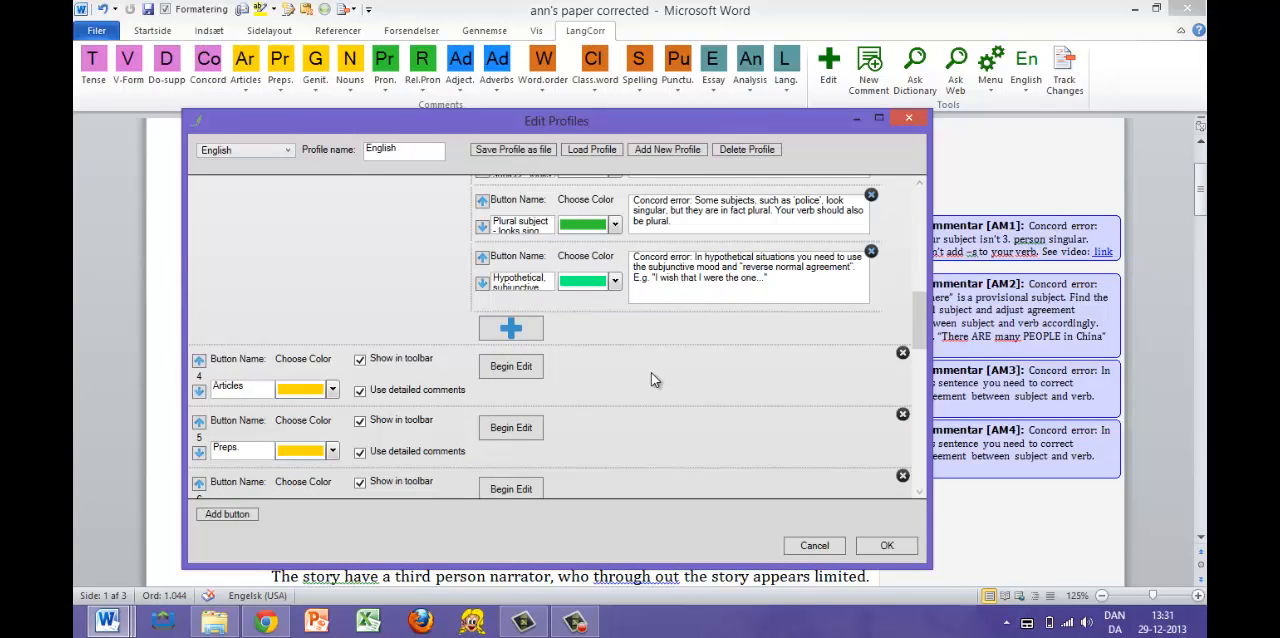
click(889, 545)
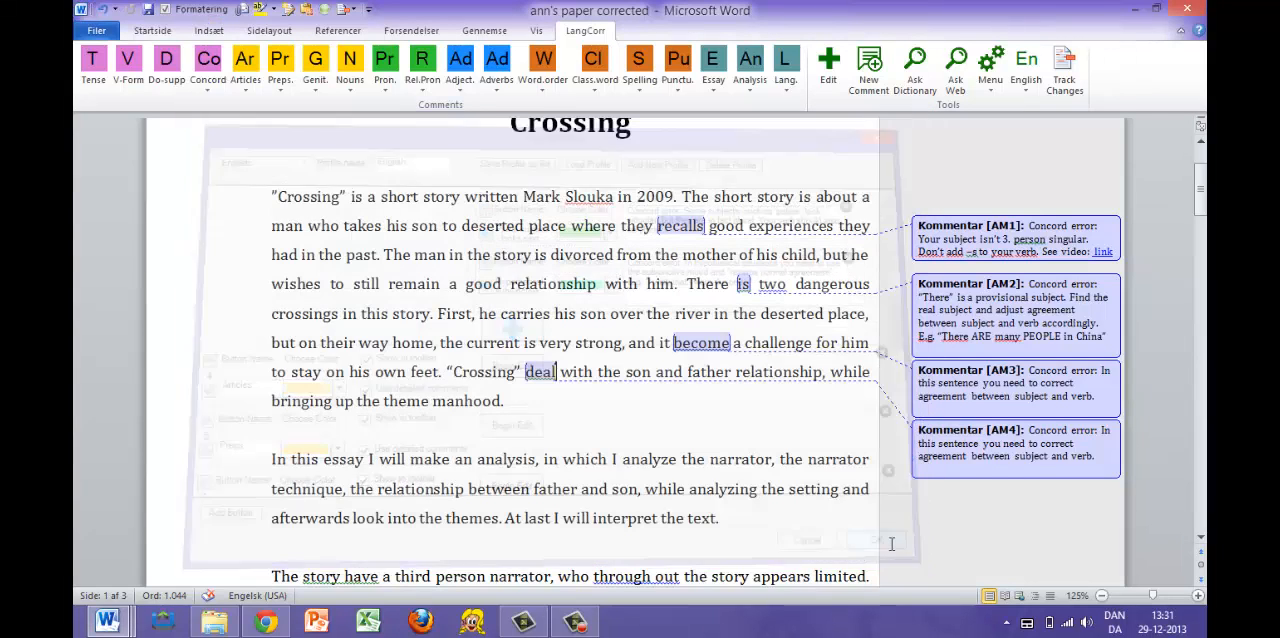
- Create a new empty comment profile and add two new buttons to it
click(828, 70)
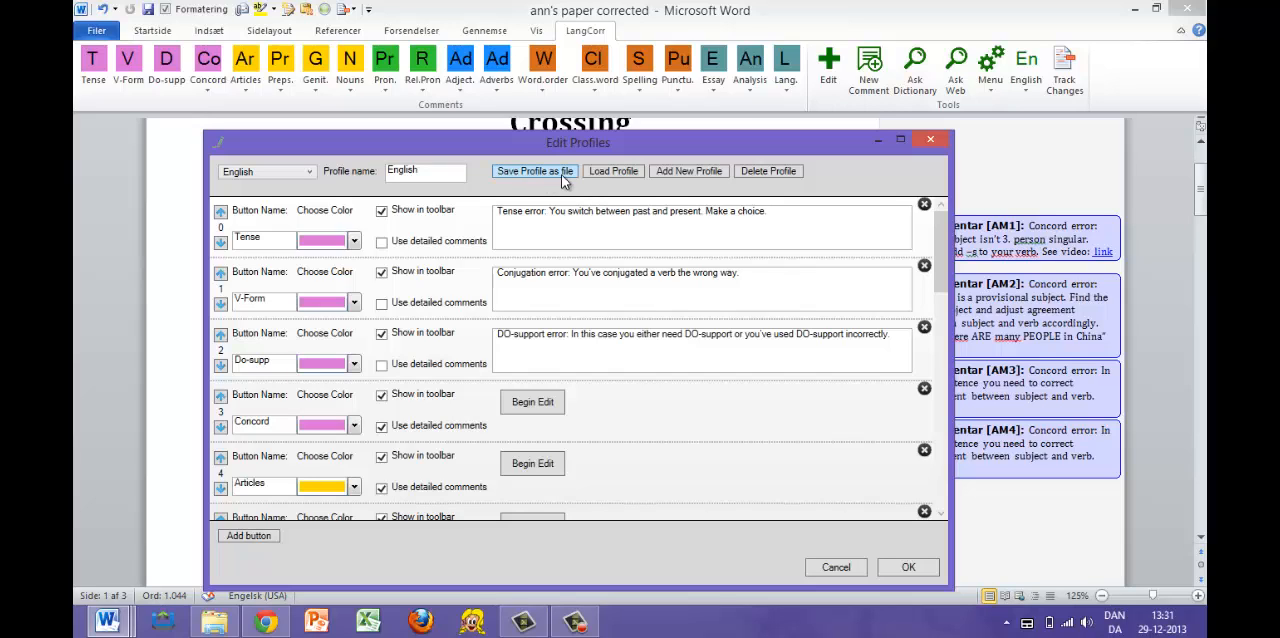
click(690, 172)
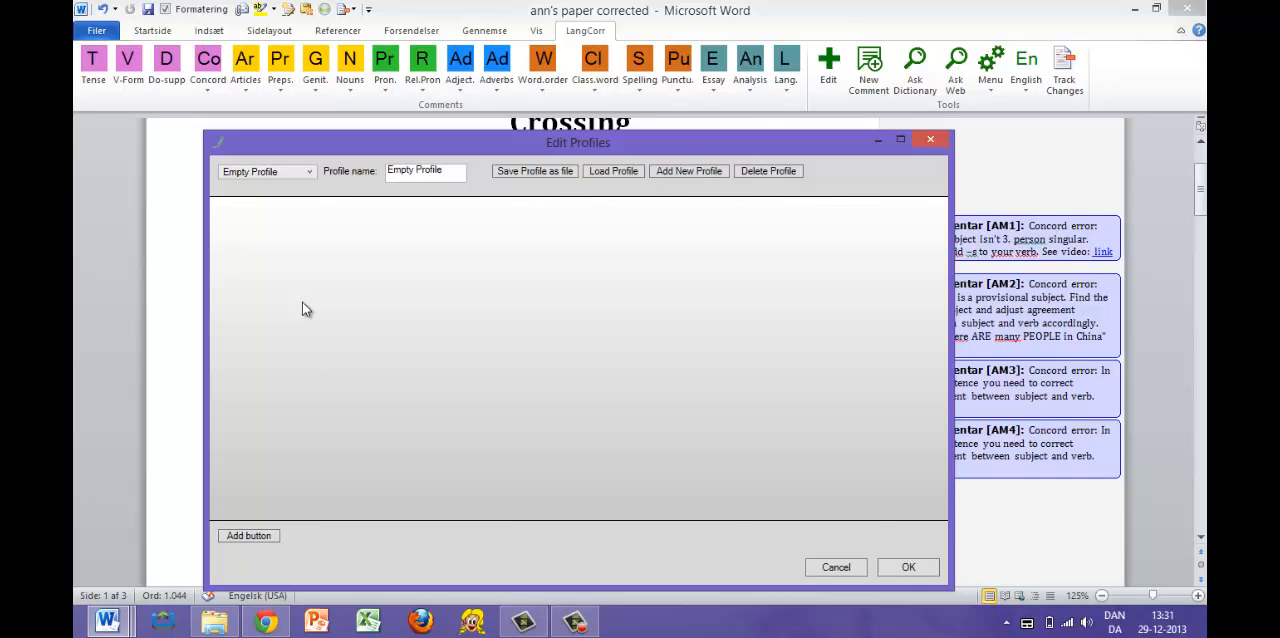
click(248, 537)
click(248, 537)
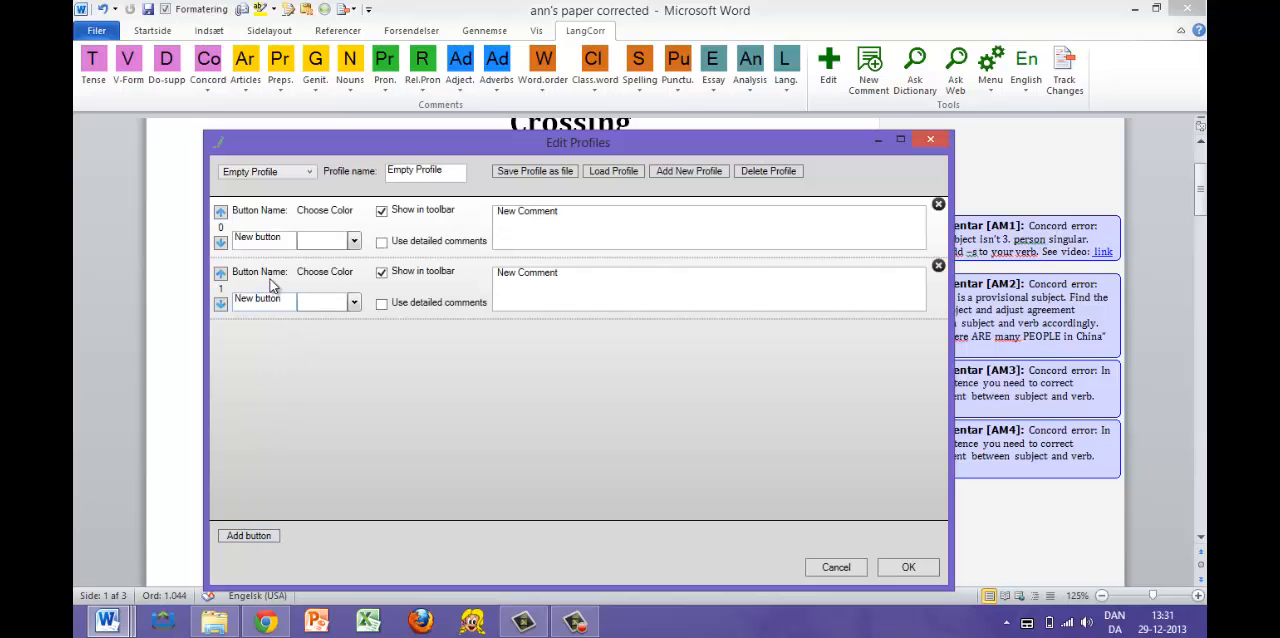
- Name the first button of the empty profile "Hello", colour it pinkish purple, and save the profile
drag(281, 240, 235, 242)
text(He)
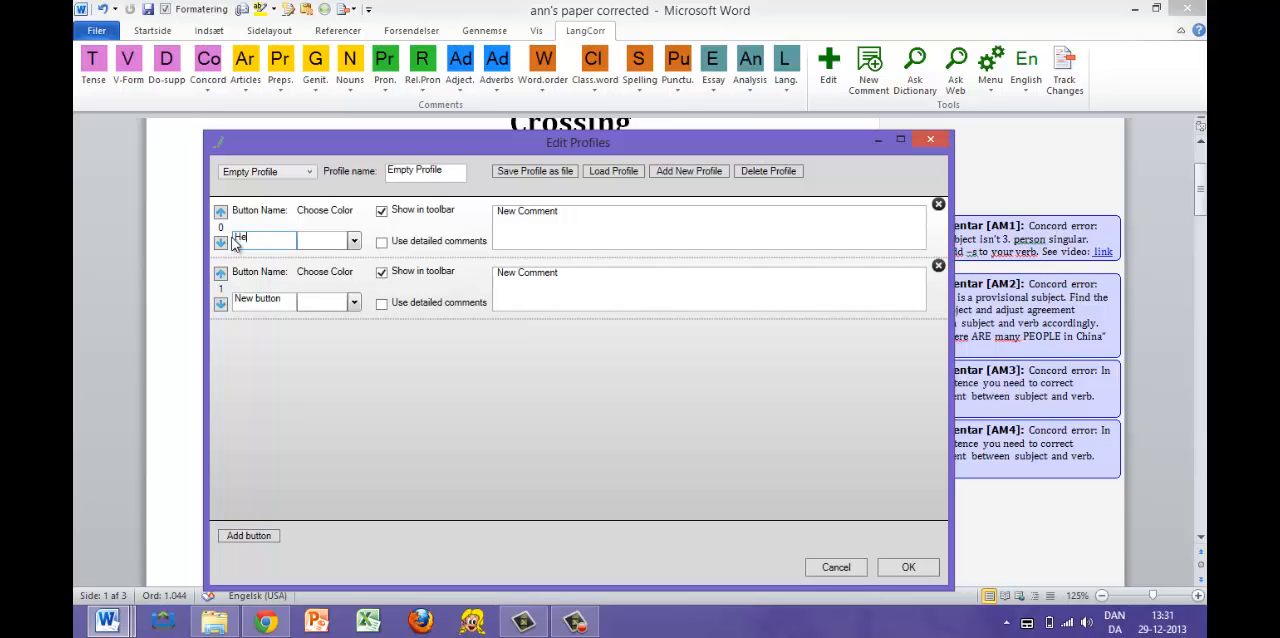
text(llo)
click(354, 241)
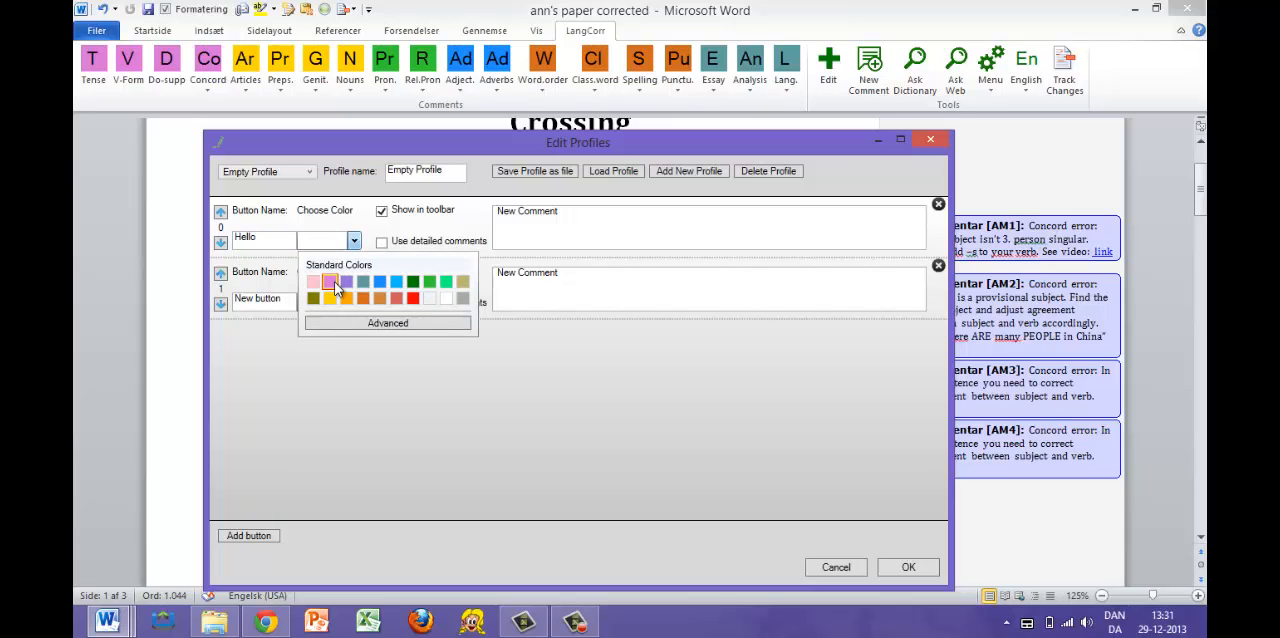
click(334, 281)
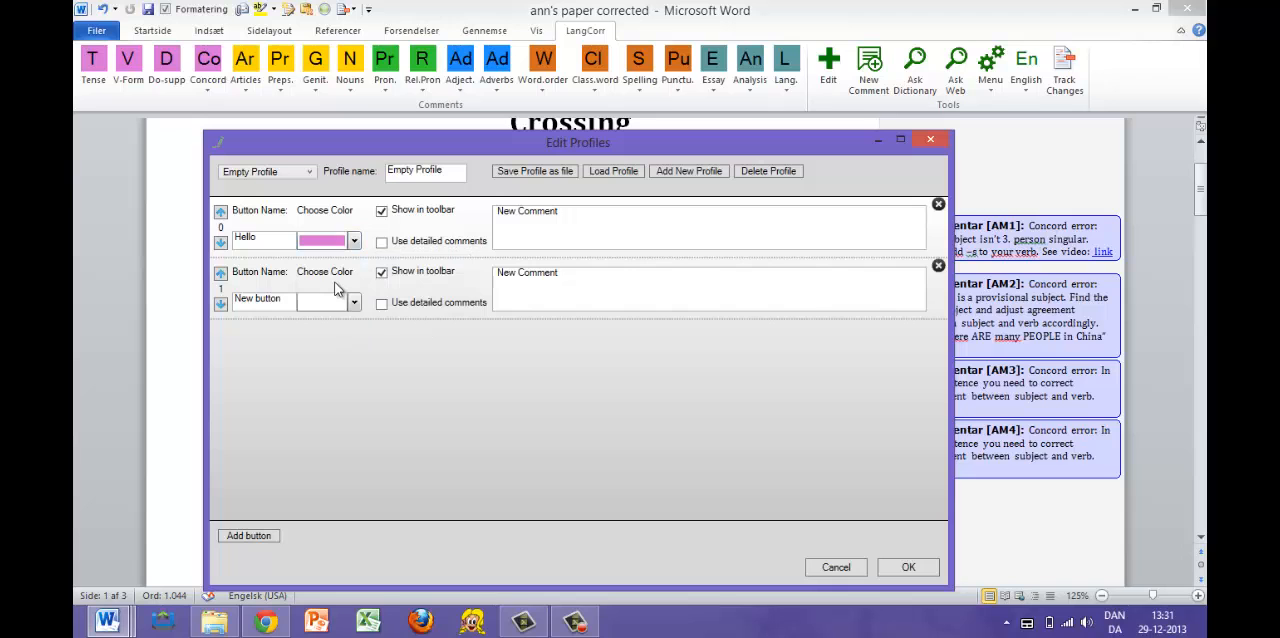
click(907, 568)
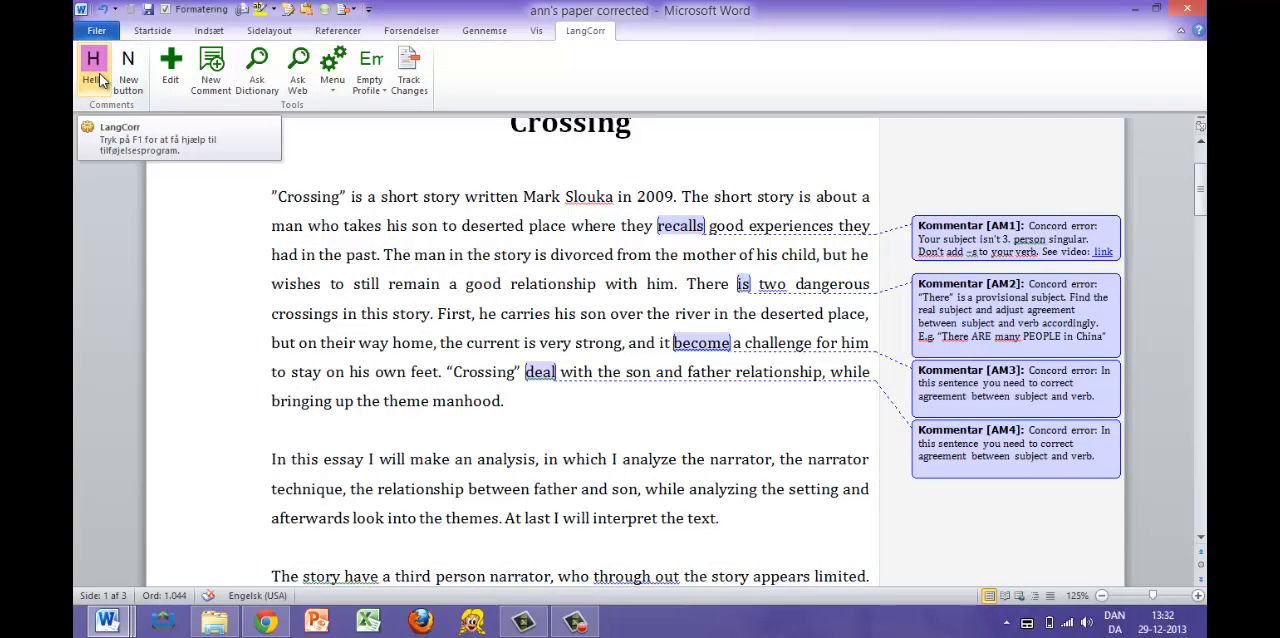
- Switch the active comment profile back to English and apply it
click(170, 70)
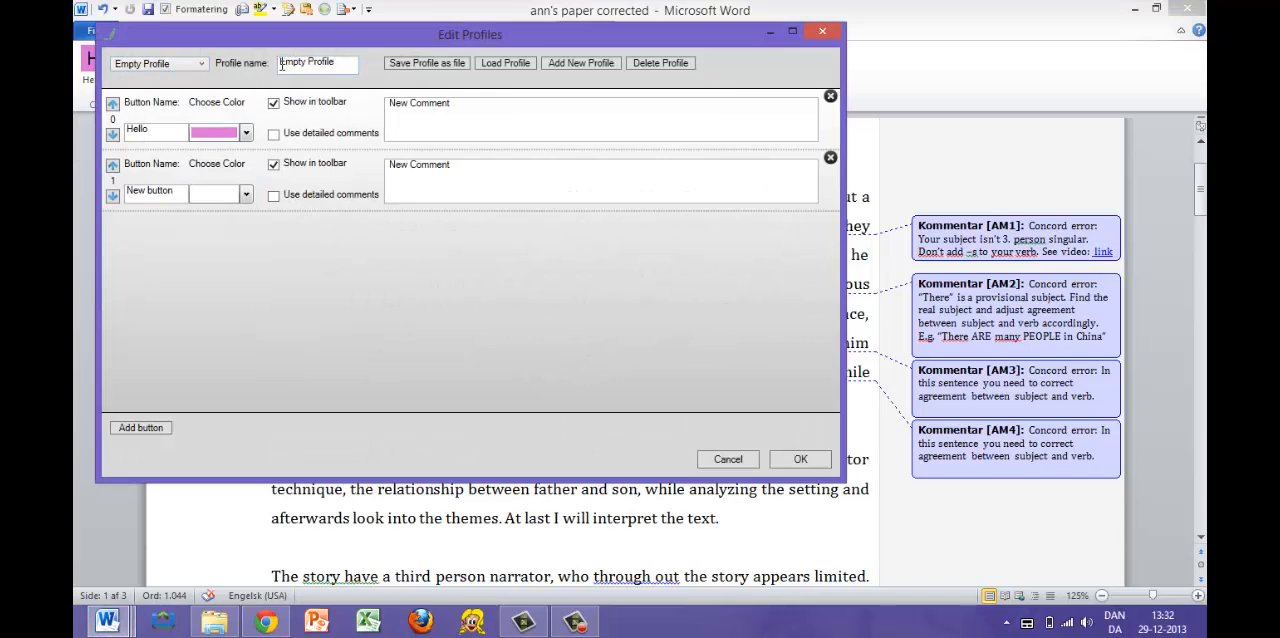
click(204, 65)
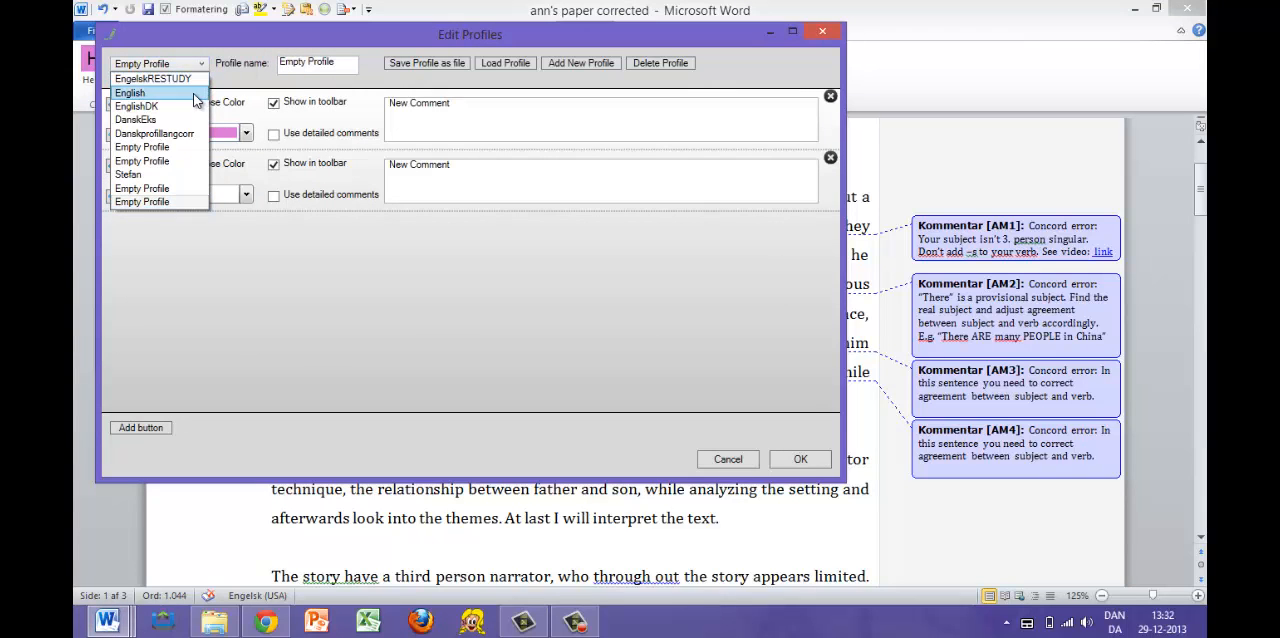
click(195, 93)
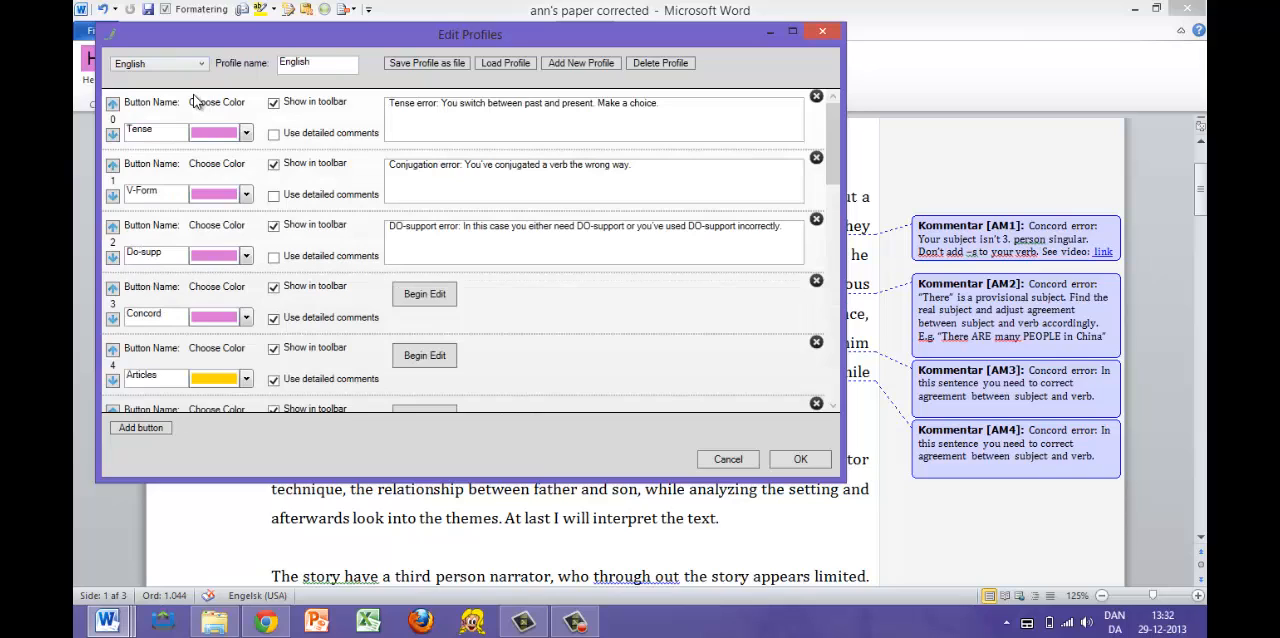
click(800, 459)
- Attach the Concord button's main comment, "Find the concord error.", to "have" in "The story have a third person narrator"
scroll(650, 406, down, 1)
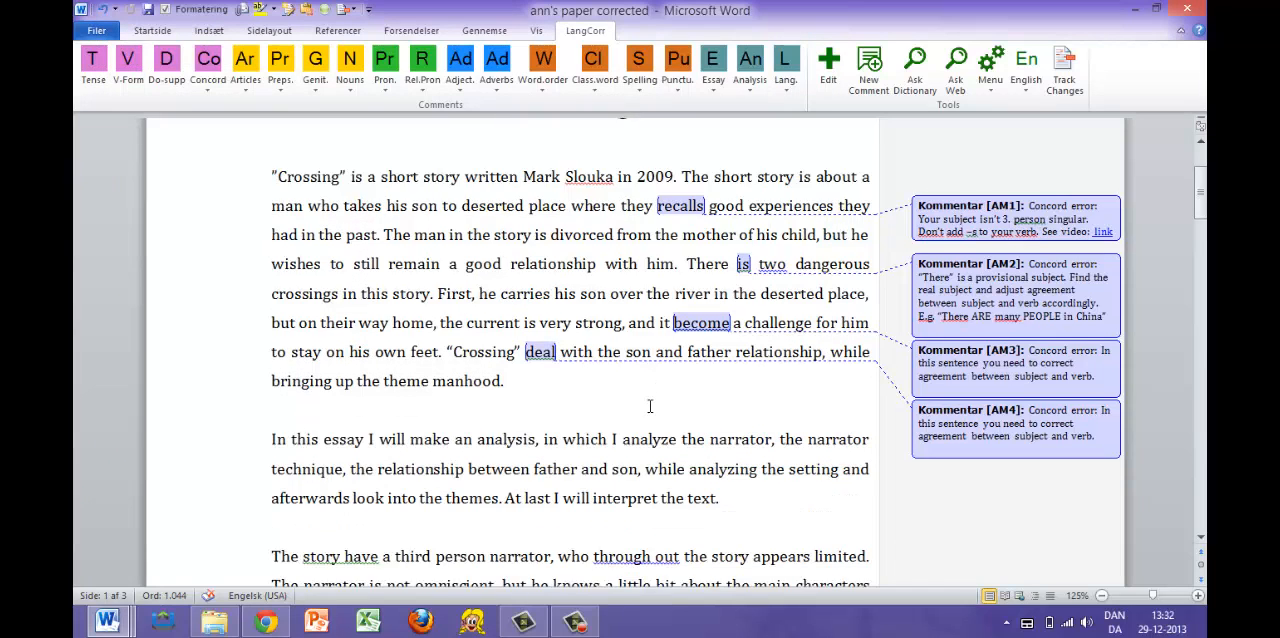
scroll(650, 406, down, 1)
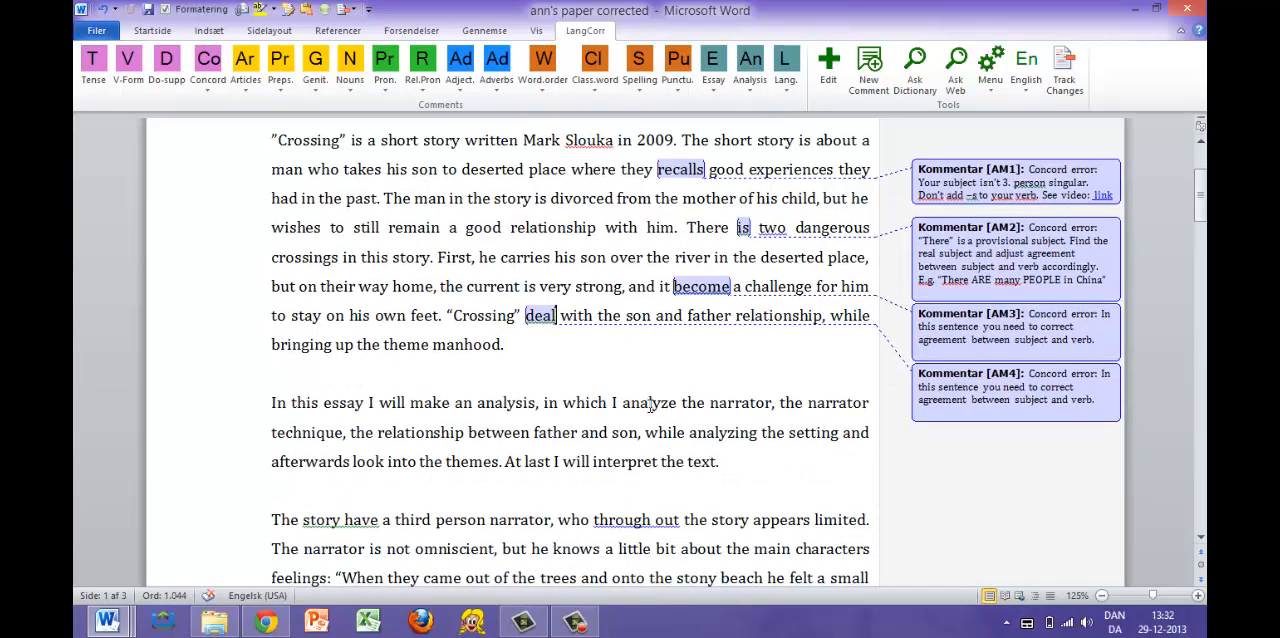
scroll(650, 405, down, 1)
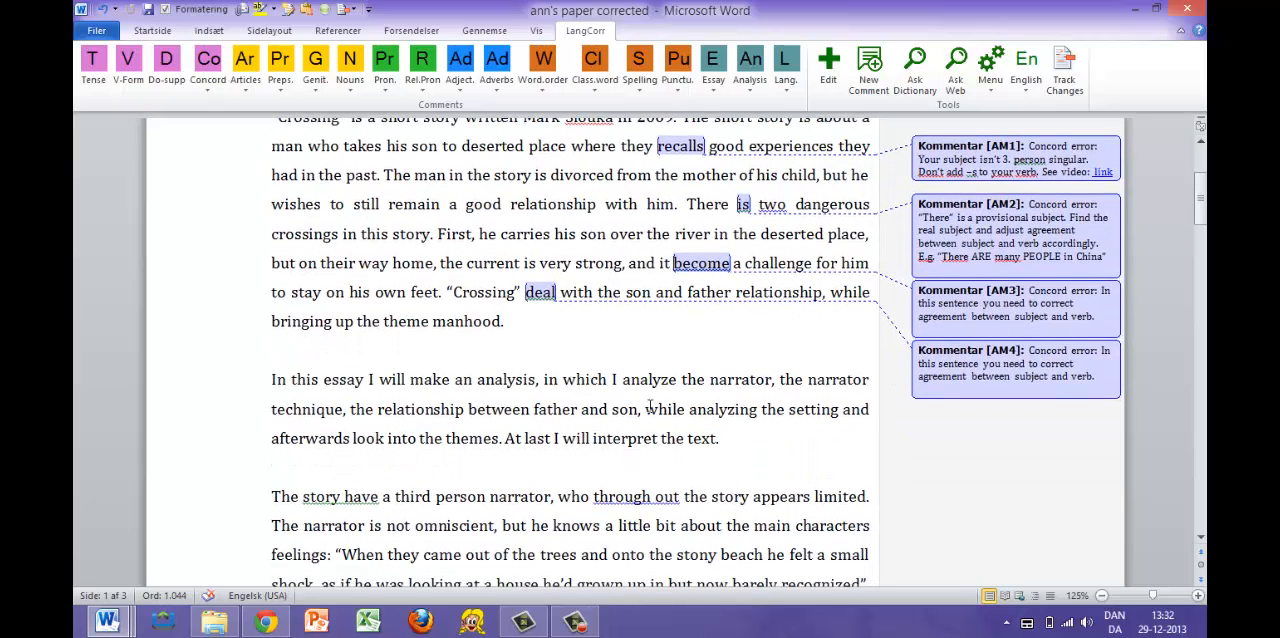
scroll(650, 406, down, 1)
scroll(650, 406, down, 1)
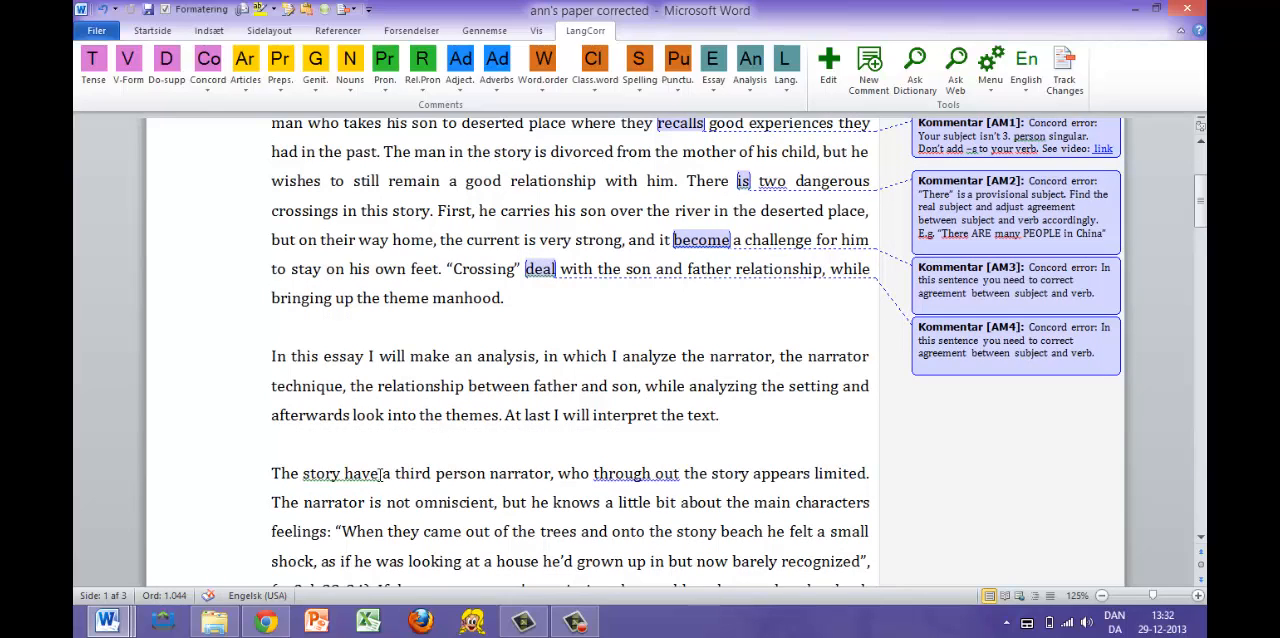
click(215, 97)
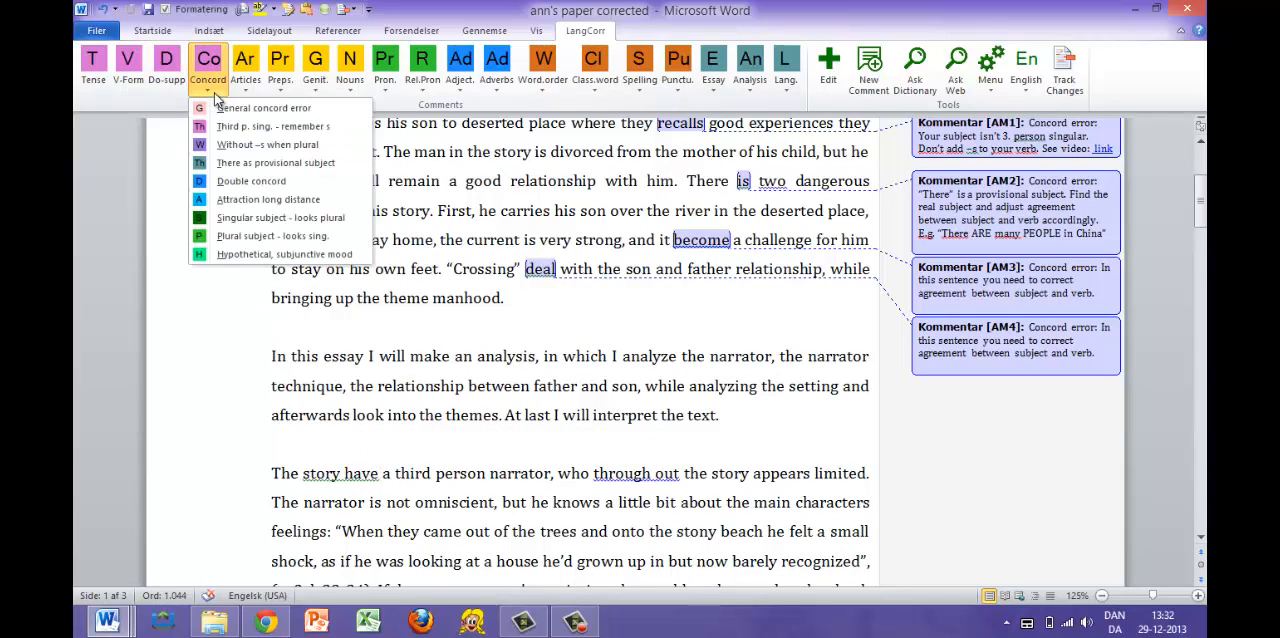
click(212, 91)
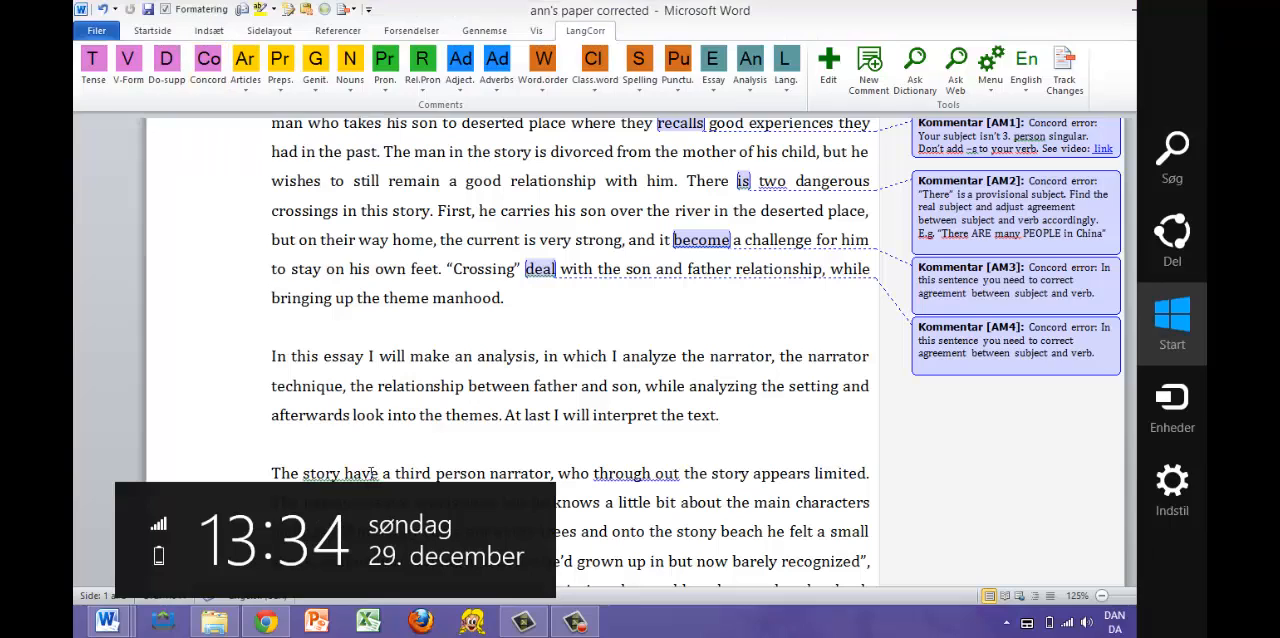
click(377, 473)
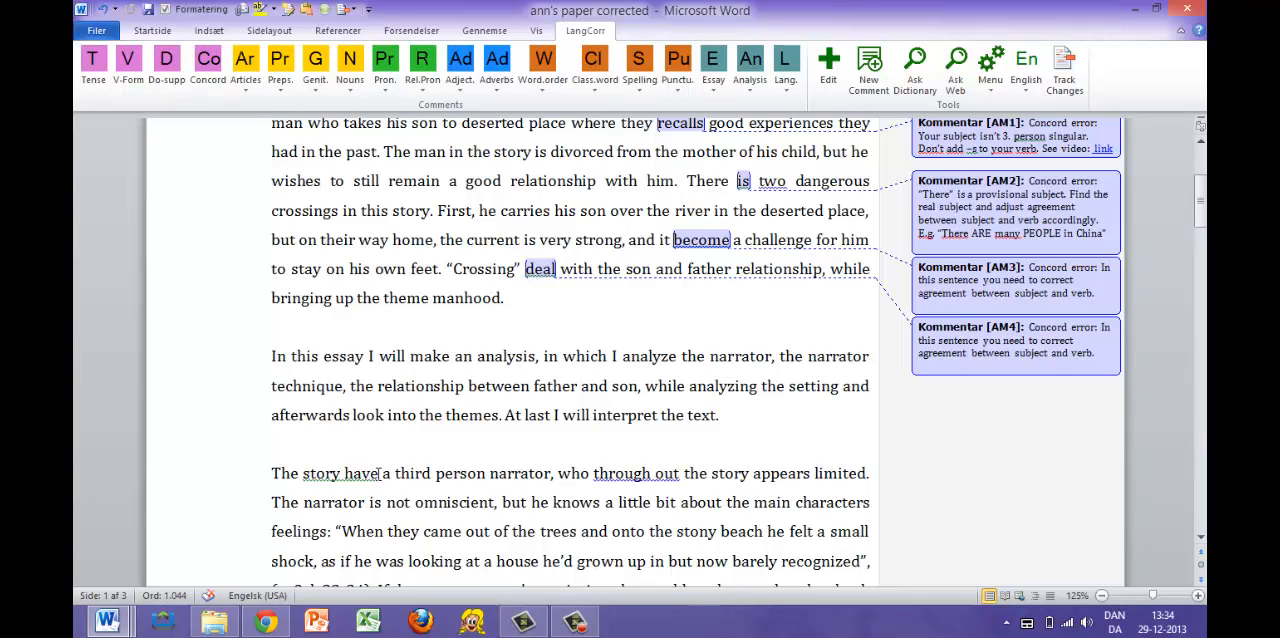
drag(379, 473, 325, 481)
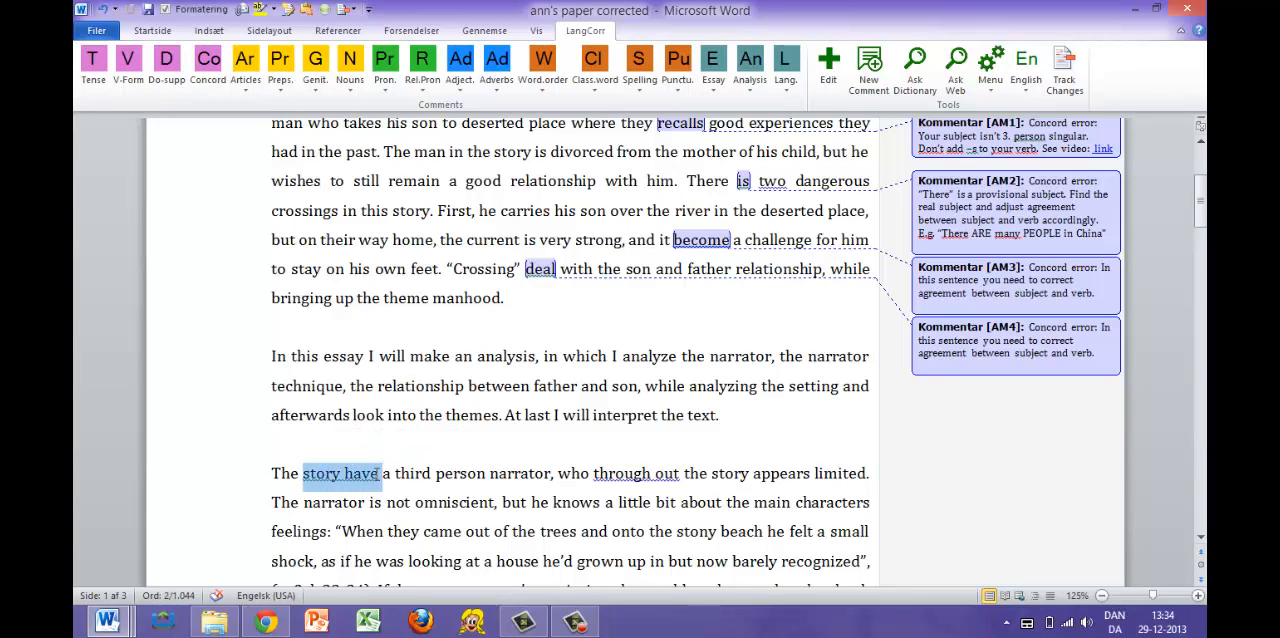
click(380, 474)
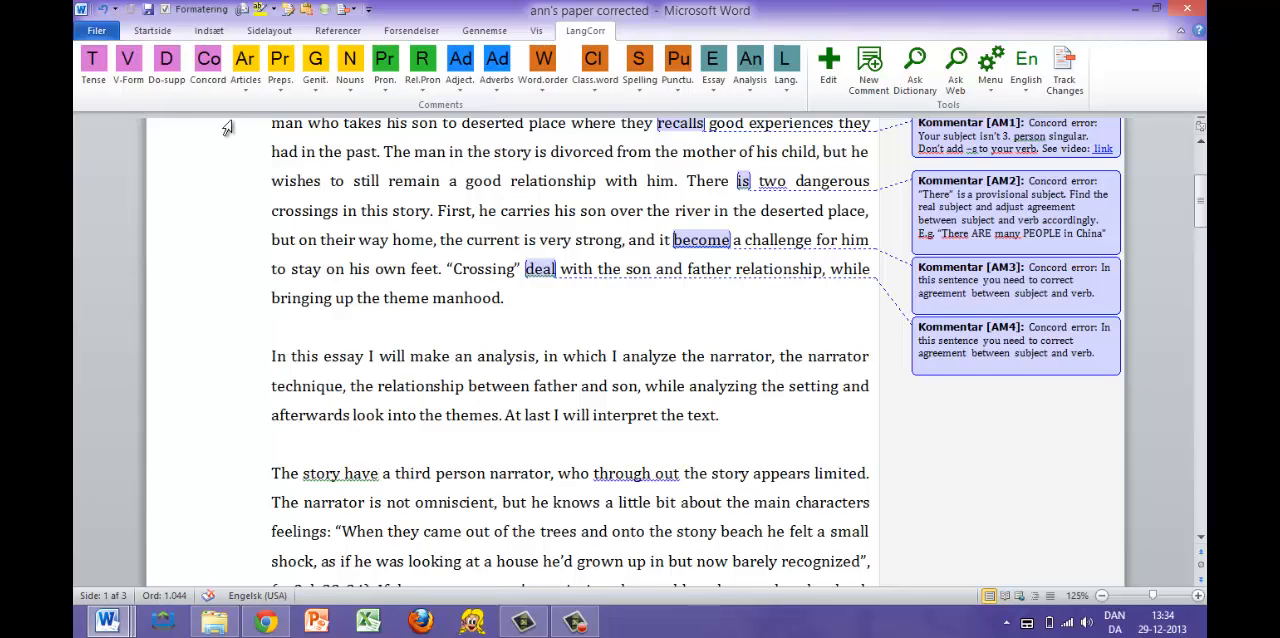
click(214, 62)
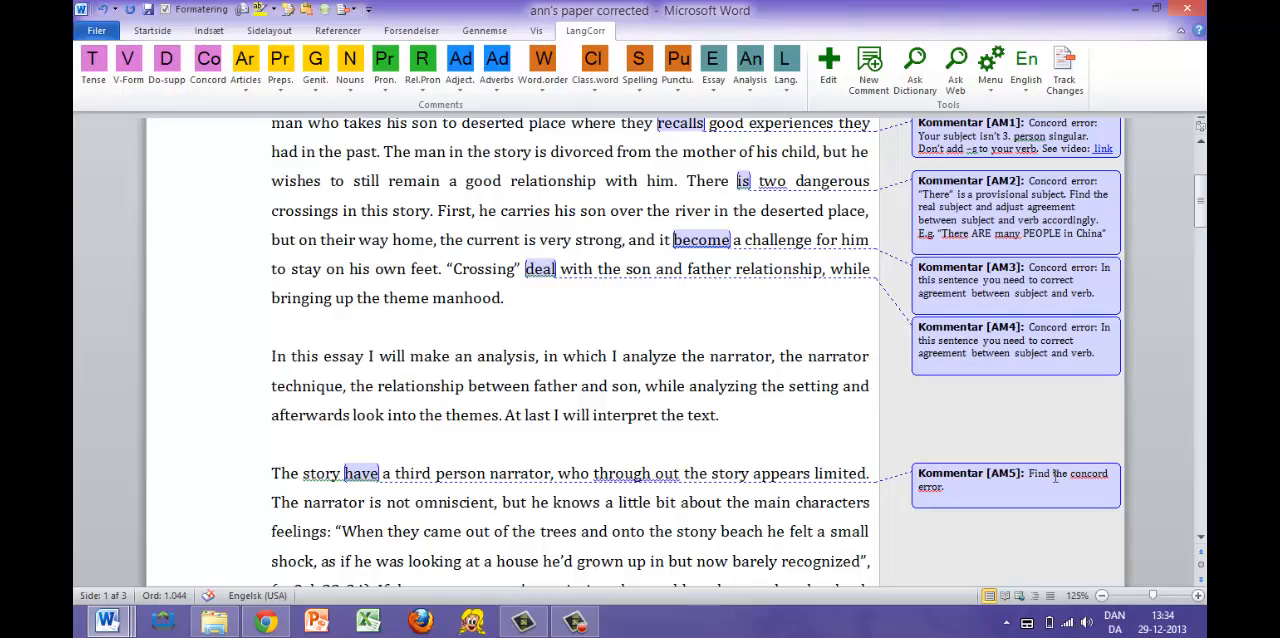
- Attach the Concord button's main comment to "use" in the sentence about "many narrator techniques"
scroll(710, 488, down, 2)
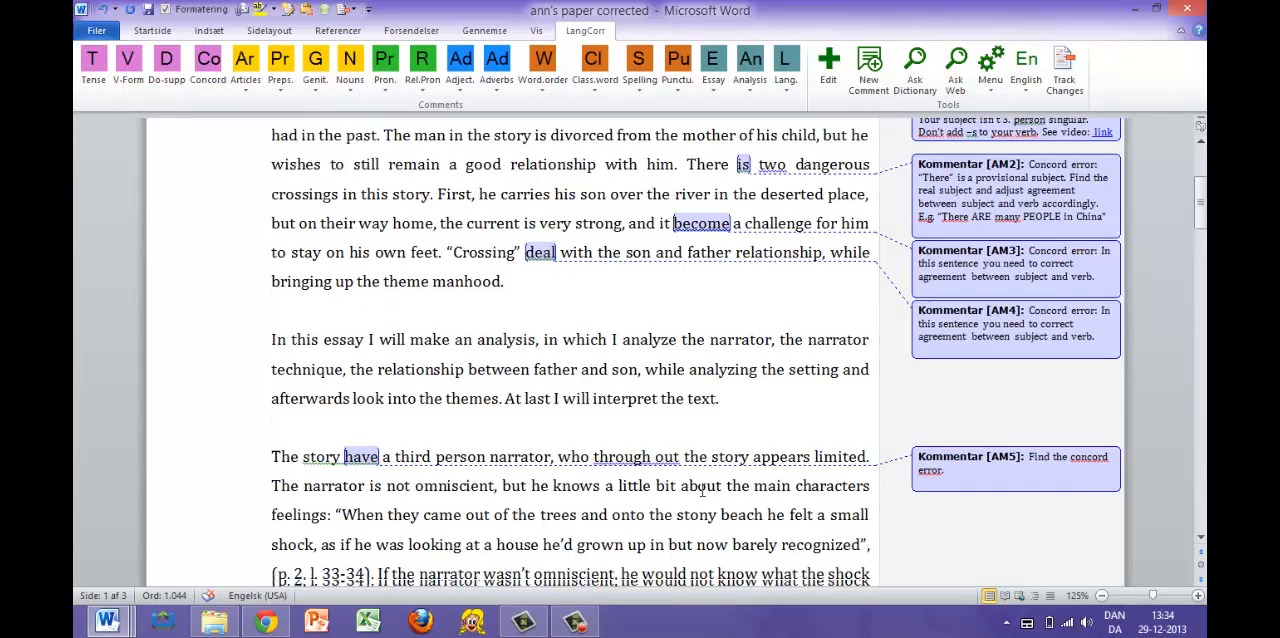
scroll(703, 488, down, 2)
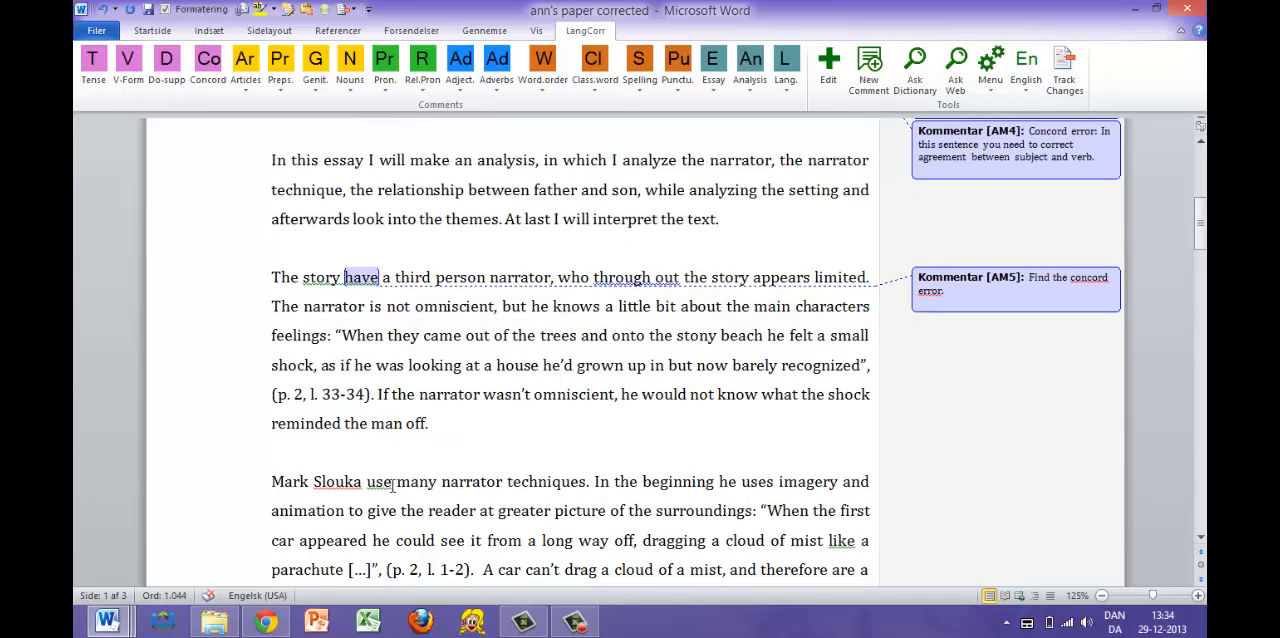
drag(395, 484, 297, 487)
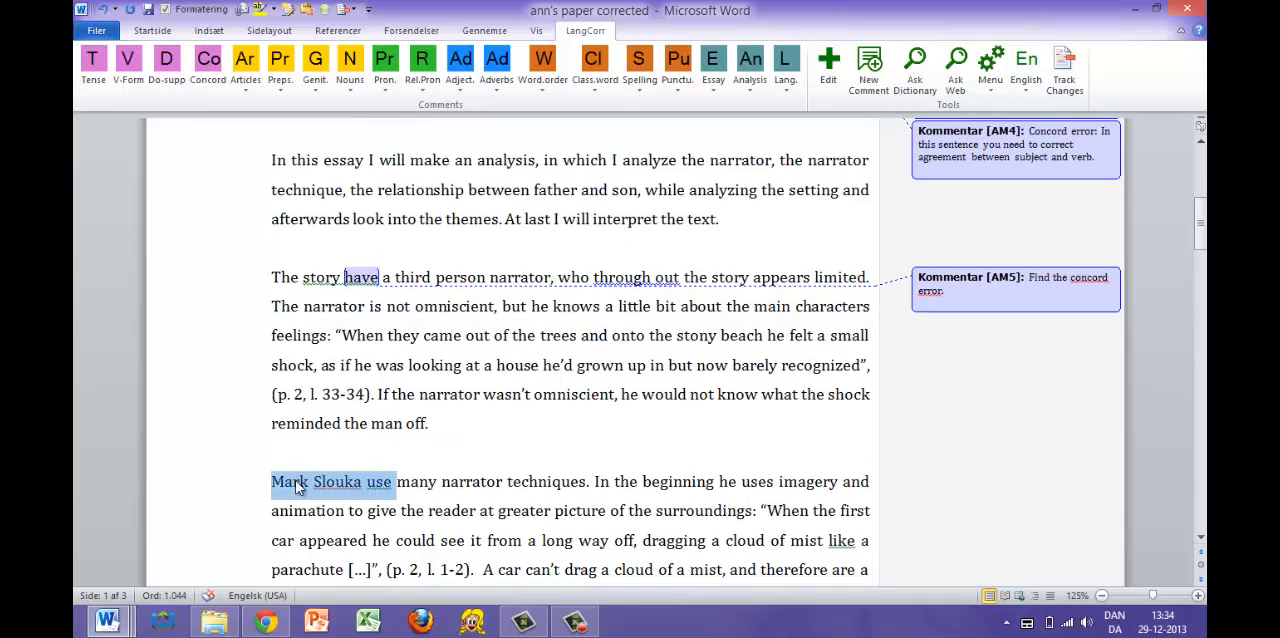
click(396, 485)
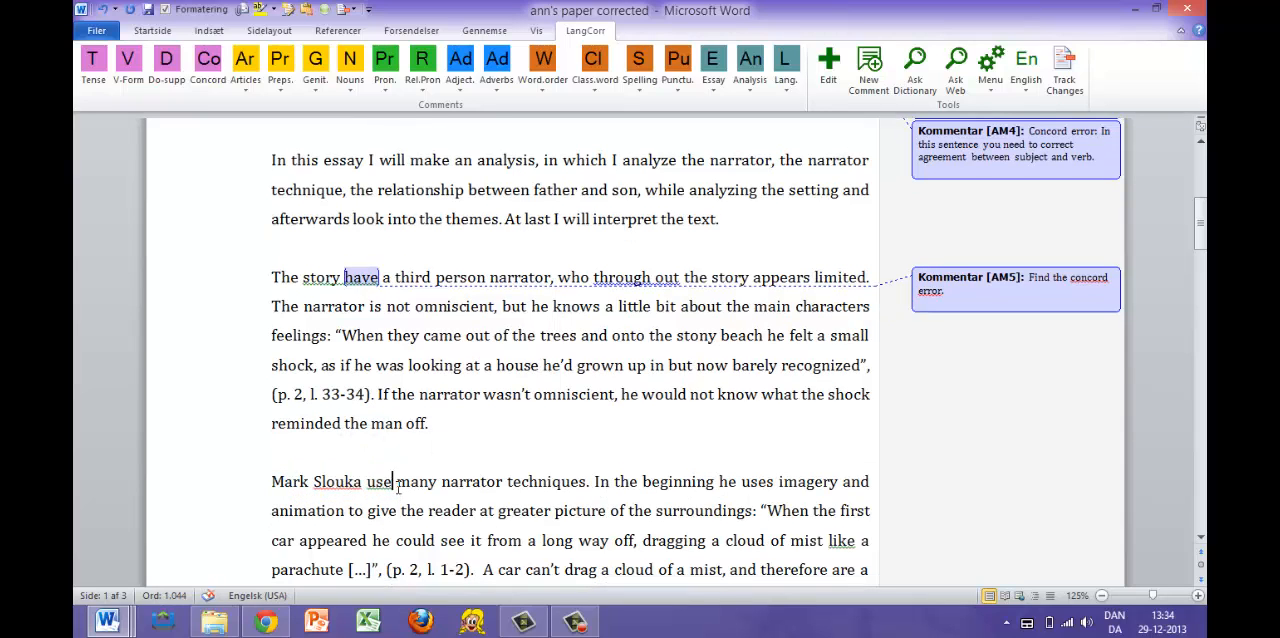
click(208, 62)
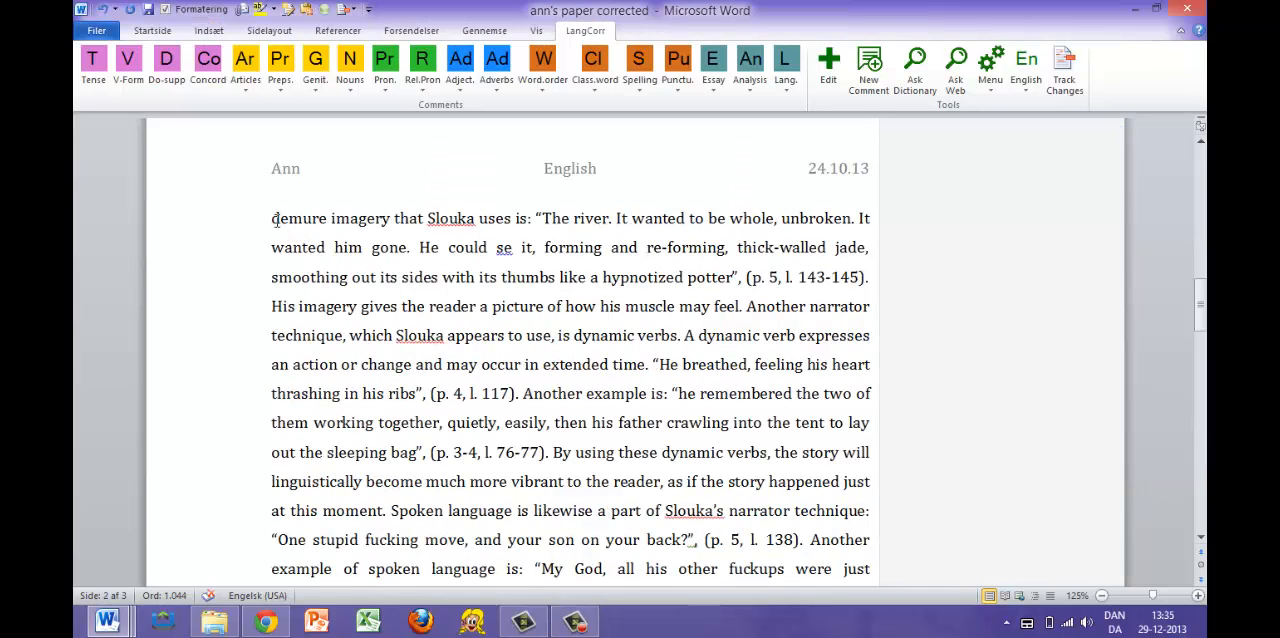
- Look up "demure" from the top of page 2 in TheFreeDictionary, highlight its definition, and return to the Word essay
mouse_move(271, 218)
mouse_down()
mouse_move(365, 216)
mouse_move(278, 226)
mouse_up()
click(324, 218)
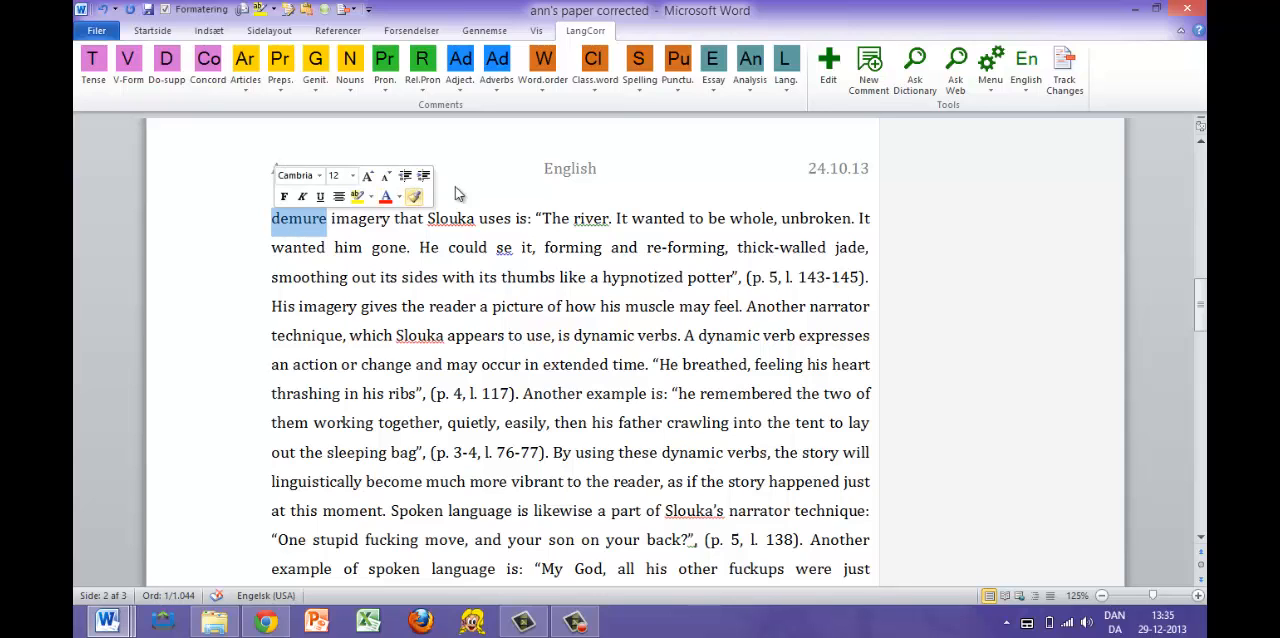
click(919, 76)
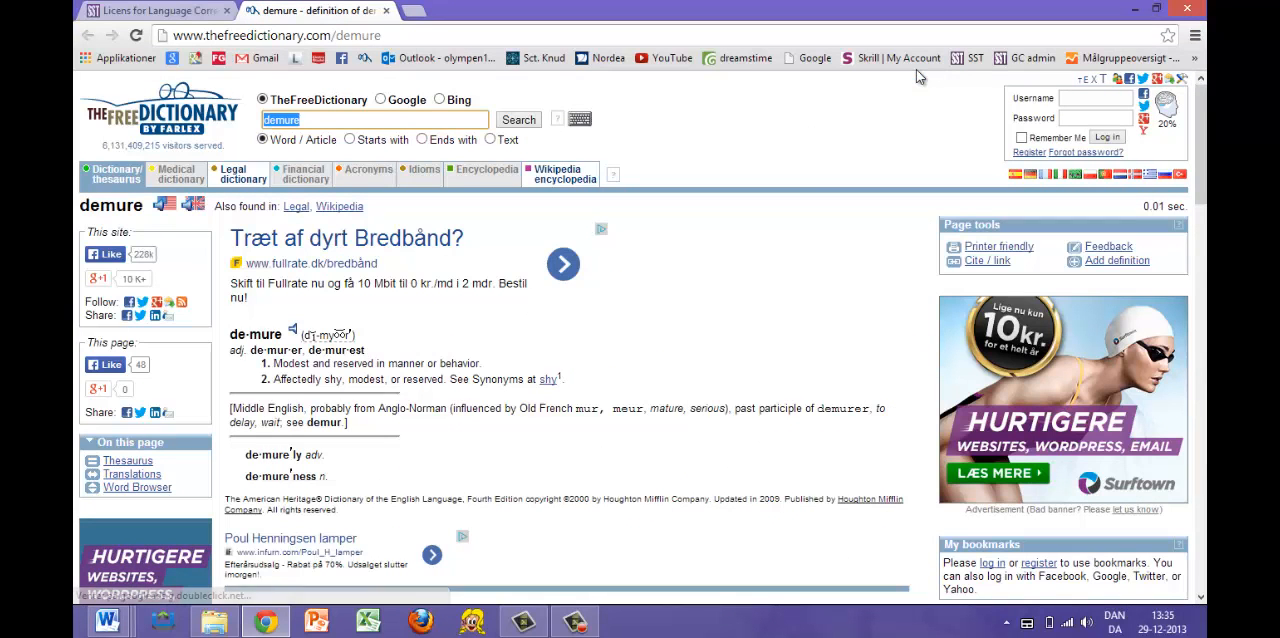
drag(230, 330, 572, 385)
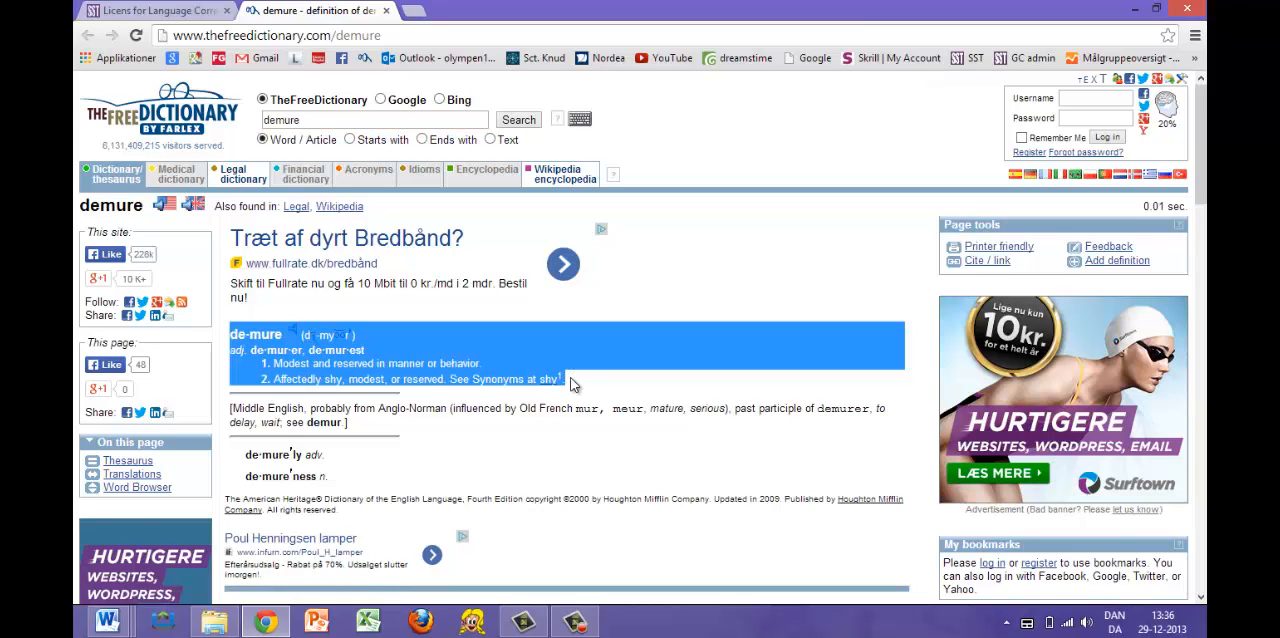
key(alt+Tab)
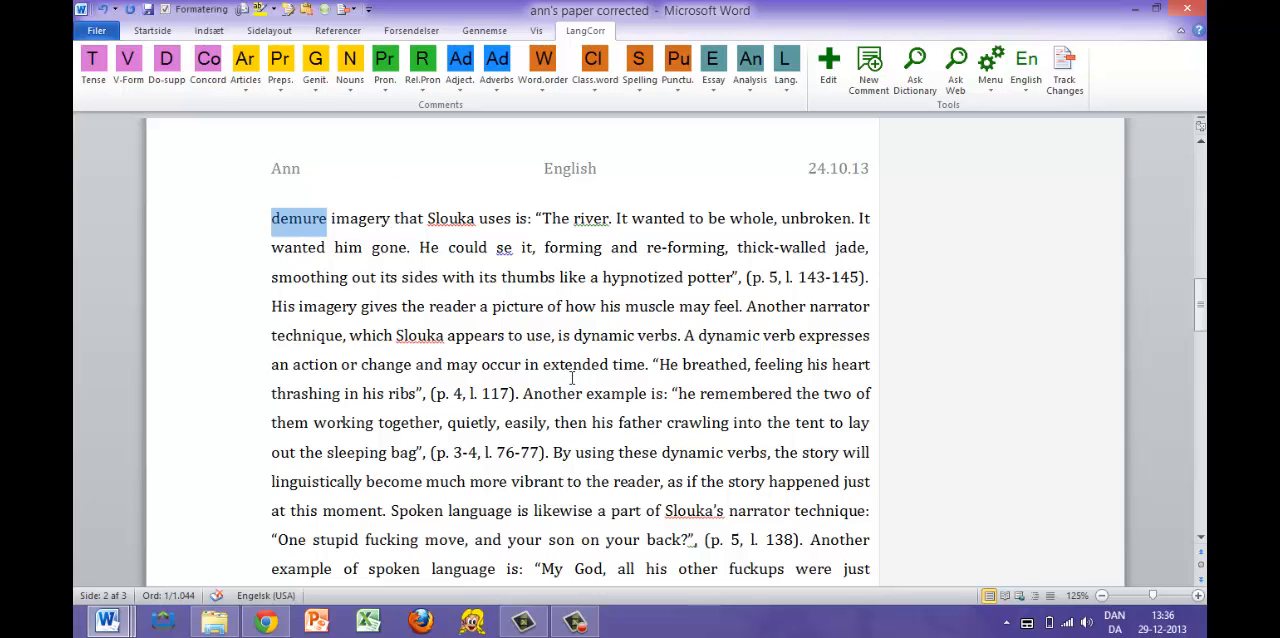
- Extend the selection to "demure imagery", search the web for the phrase, highlight the search query, and return to the Word essay
shift+click(365, 220)
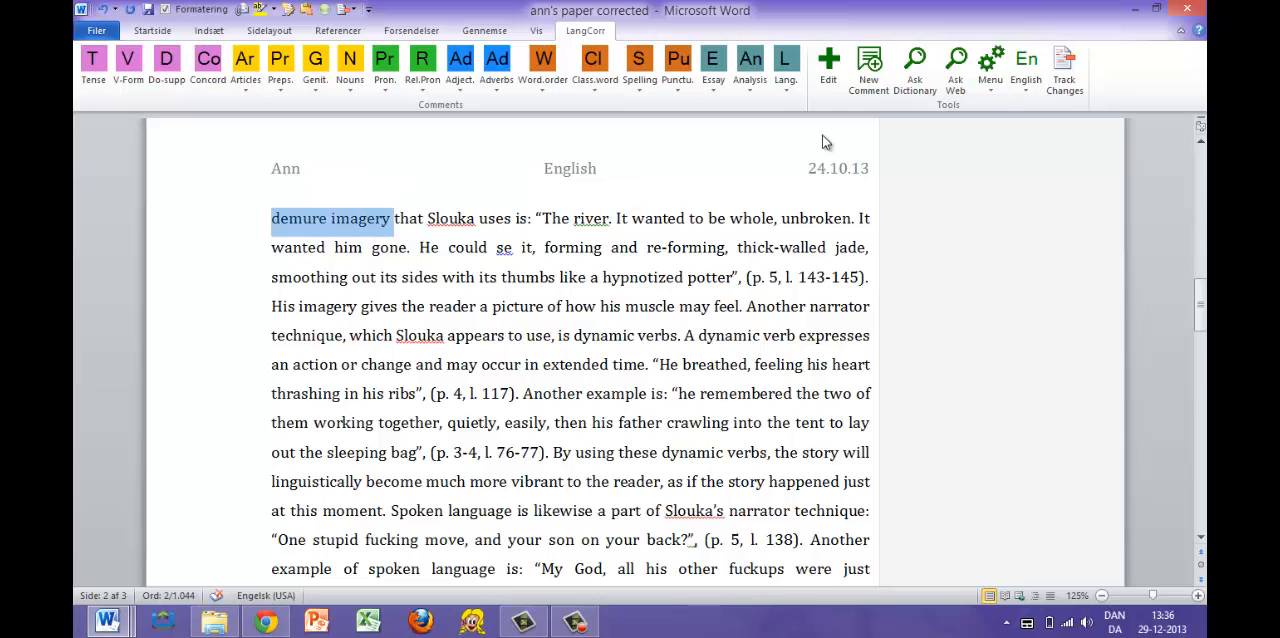
click(955, 80)
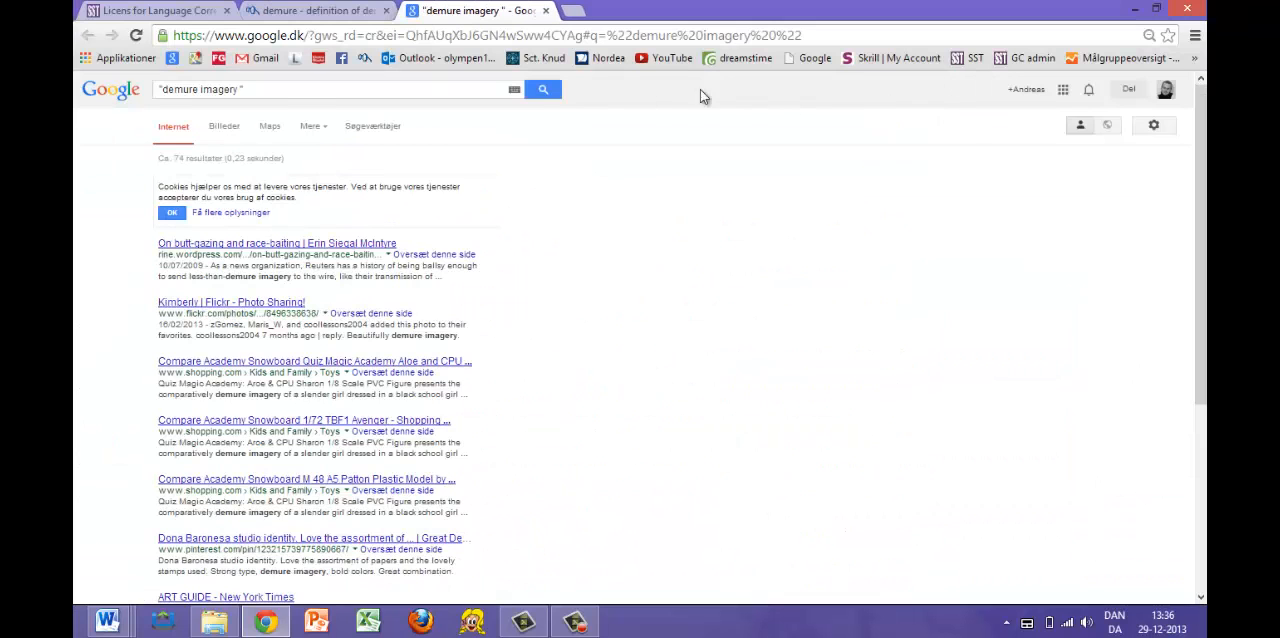
drag(252, 89, 137, 103)
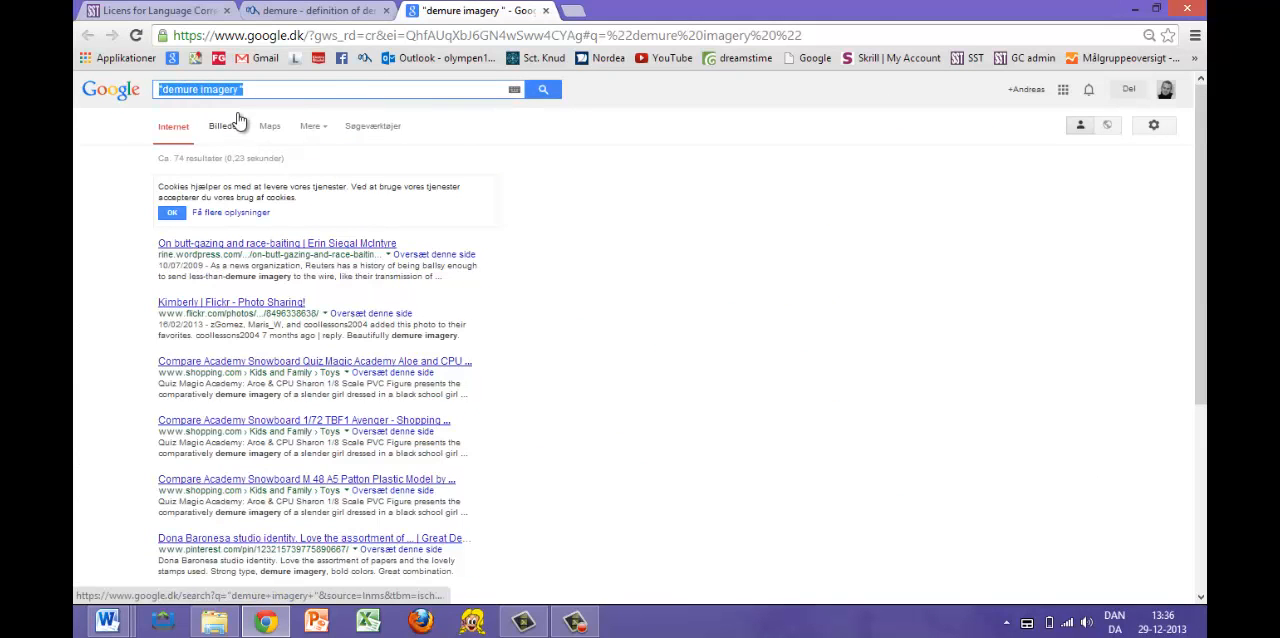
key(alt+Tab)
- Insert two paragraph breaks after the essay's last paragraph and open the LangCorr comment statistics
scroll(400, 226, down, 12)
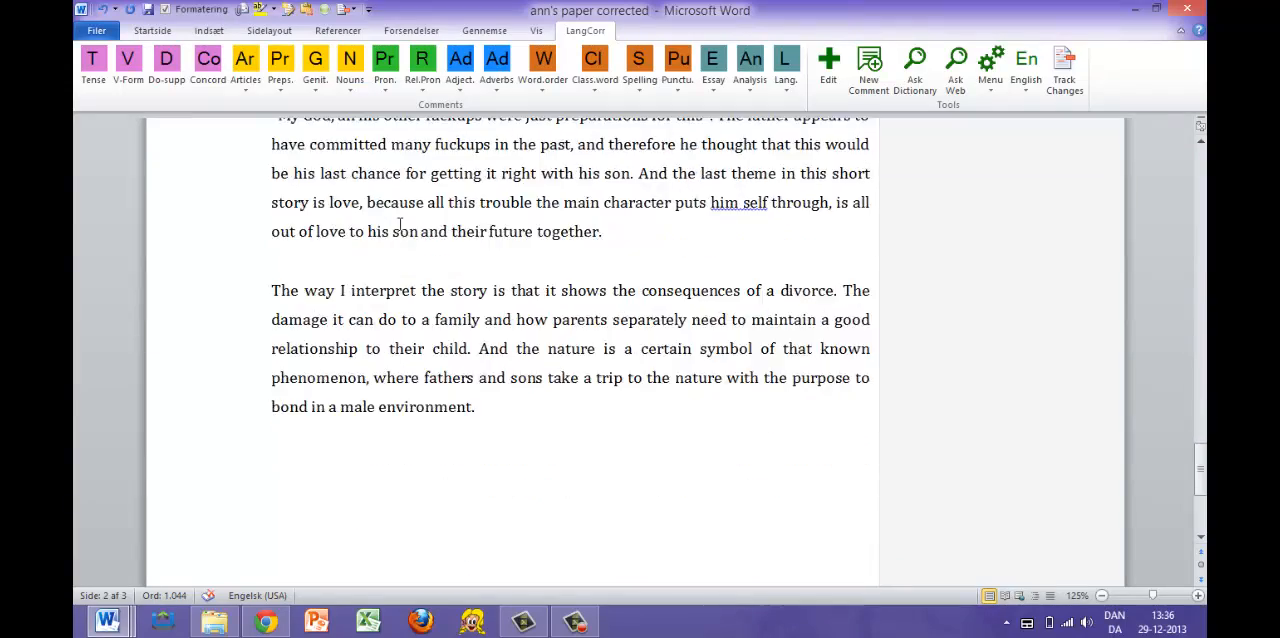
scroll(399, 224, down, 2)
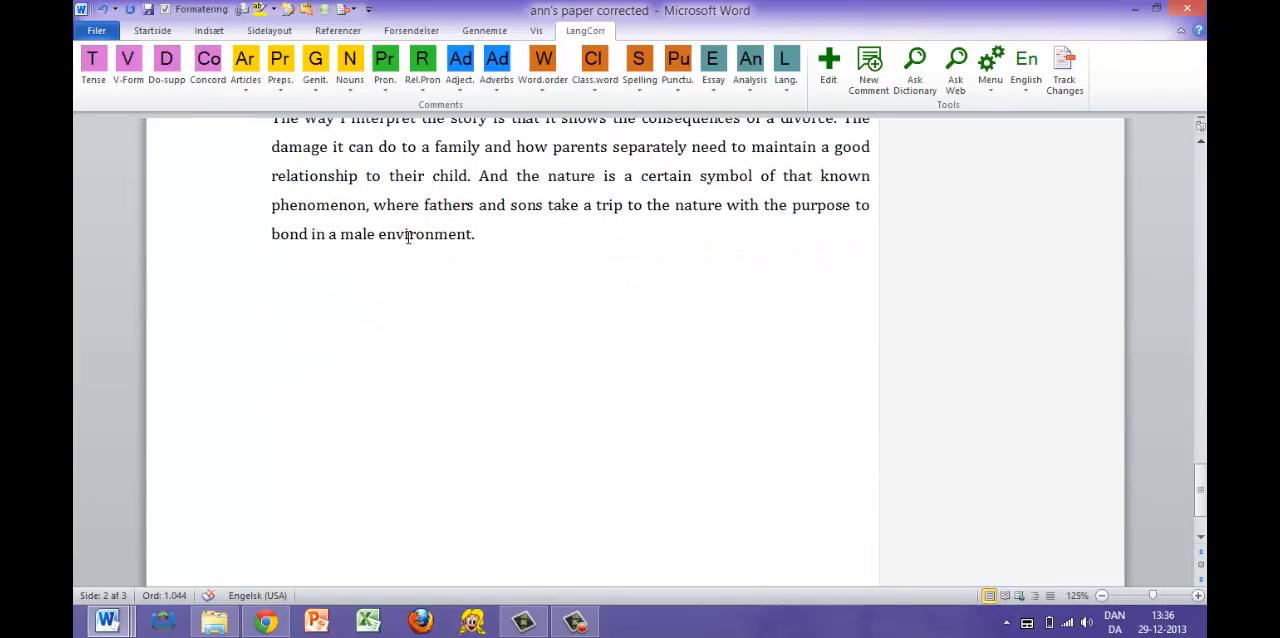
key(Return)
key(Return)
click(993, 87)
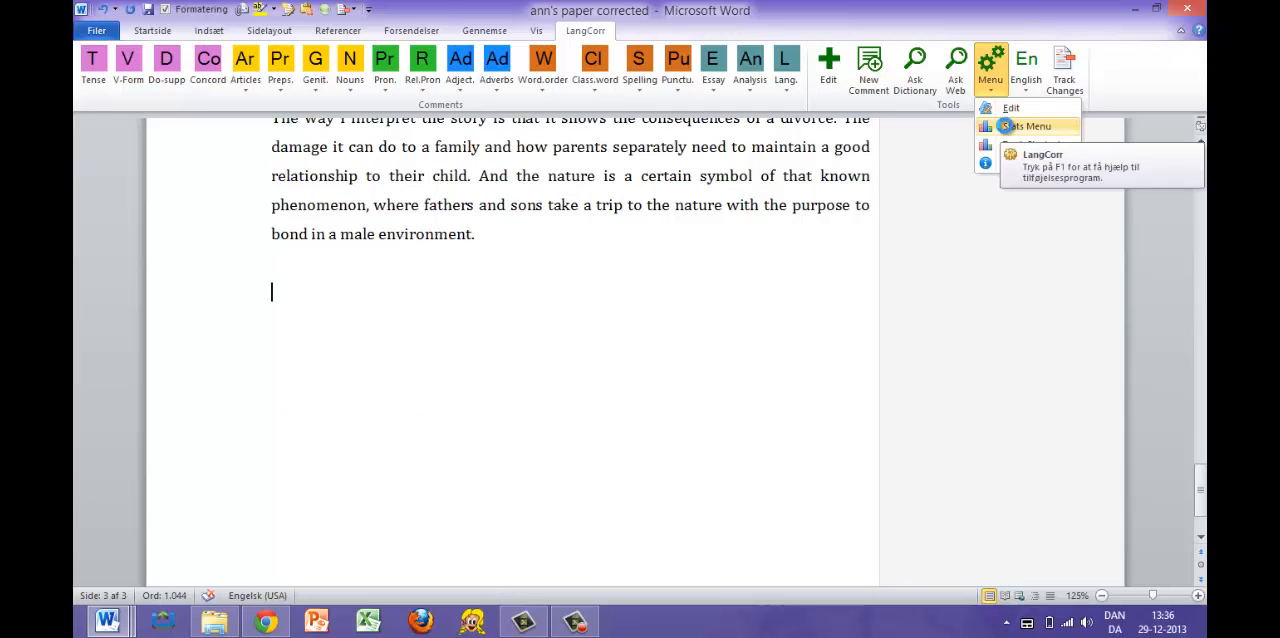
click(1006, 127)
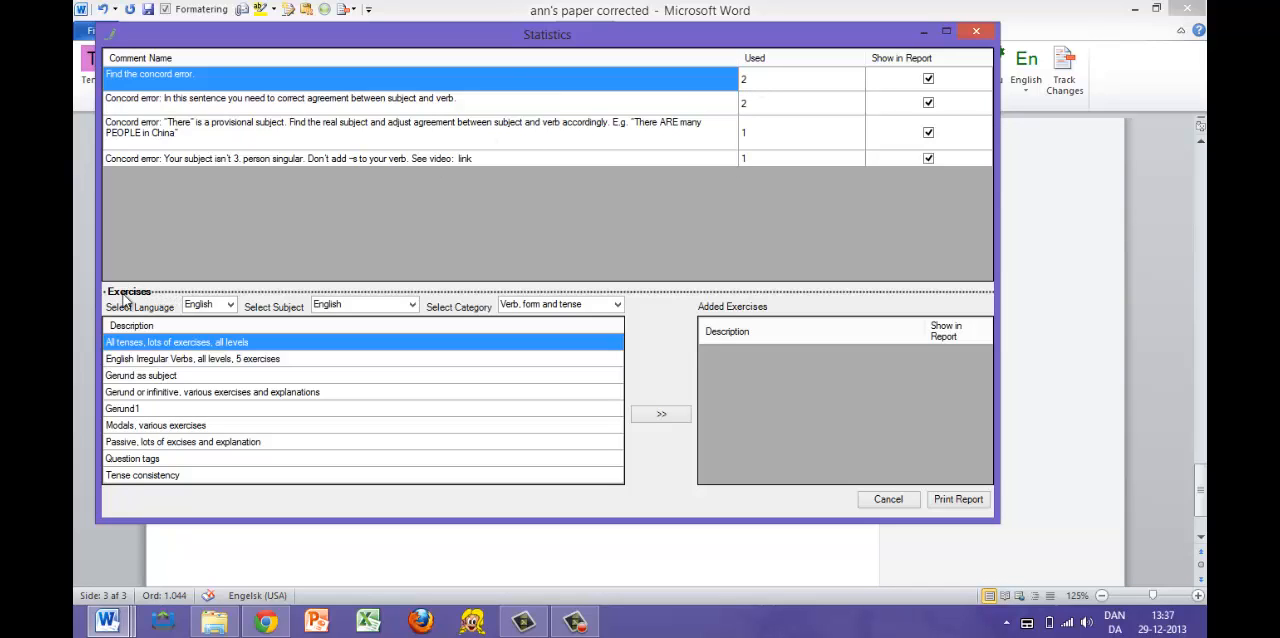
- Set the exercise category to Concord and add the "S P agreement" exercise to the report
click(619, 309)
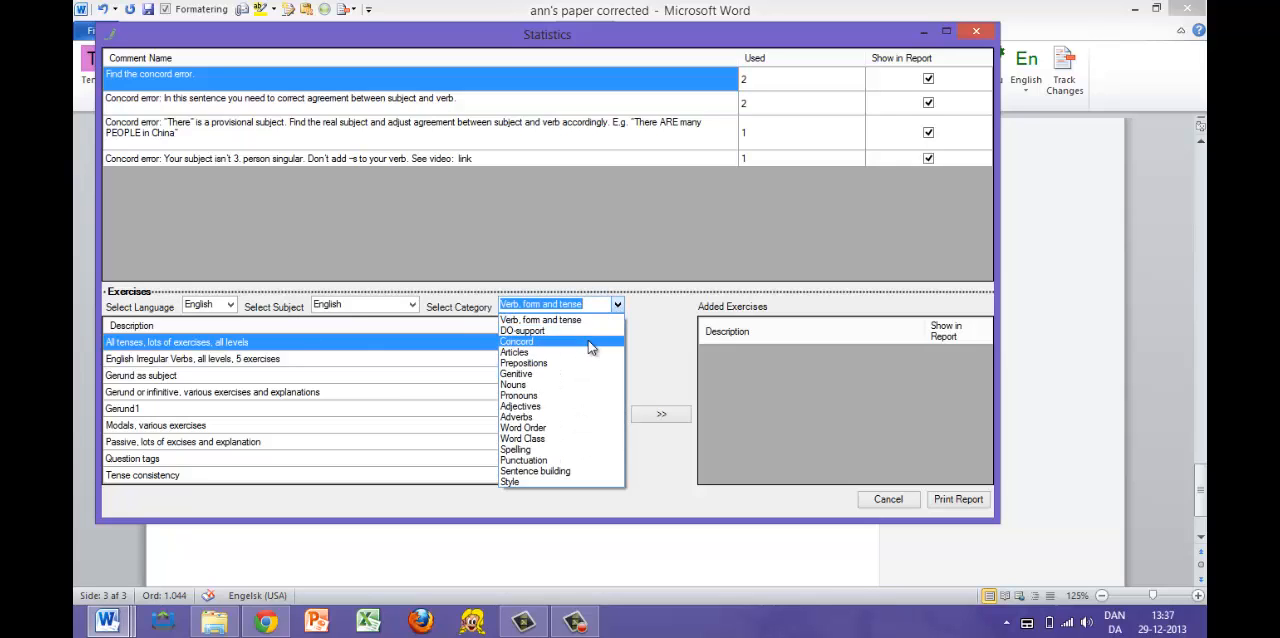
click(590, 346)
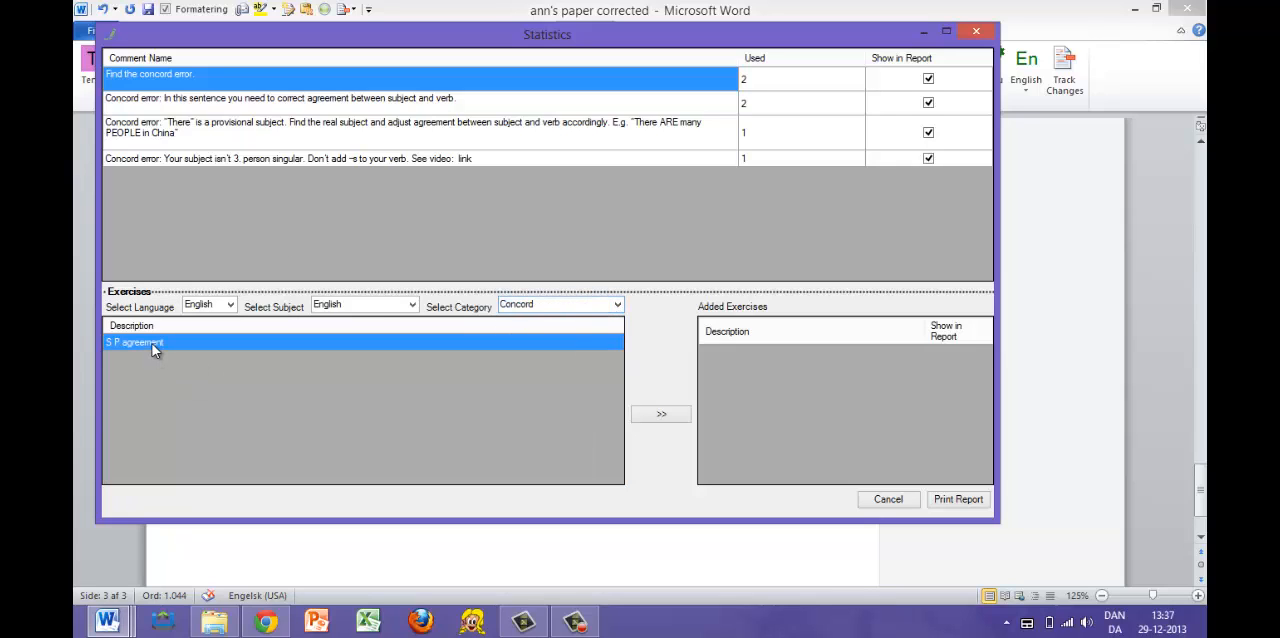
click(152, 343)
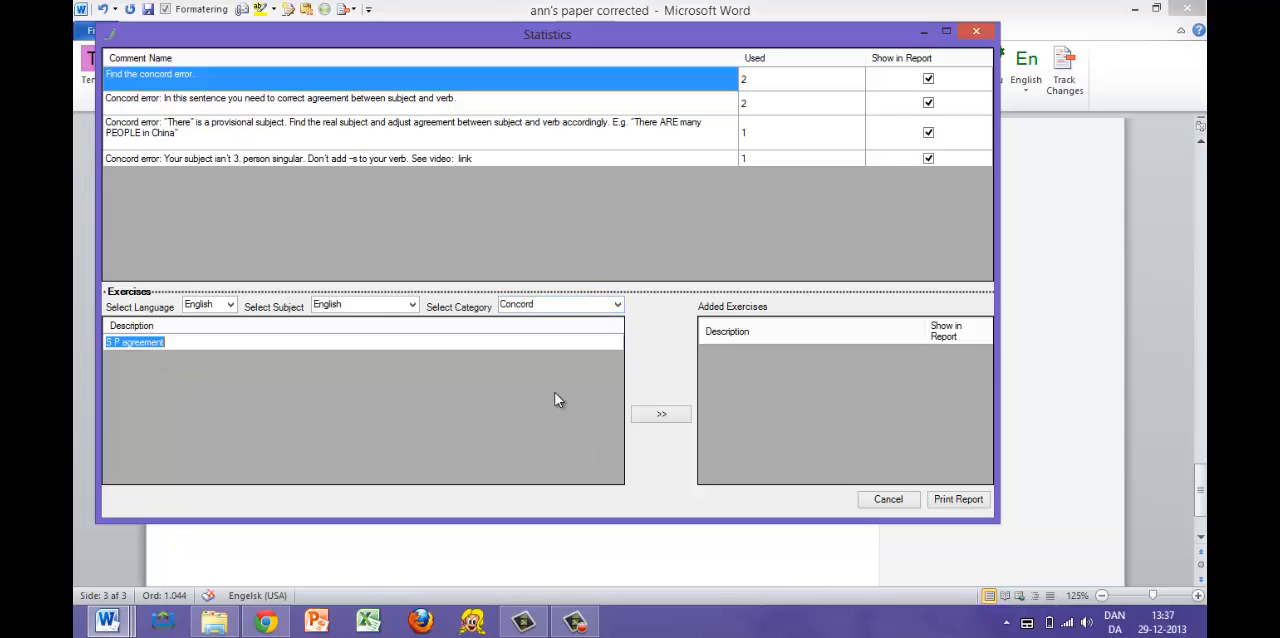
click(672, 415)
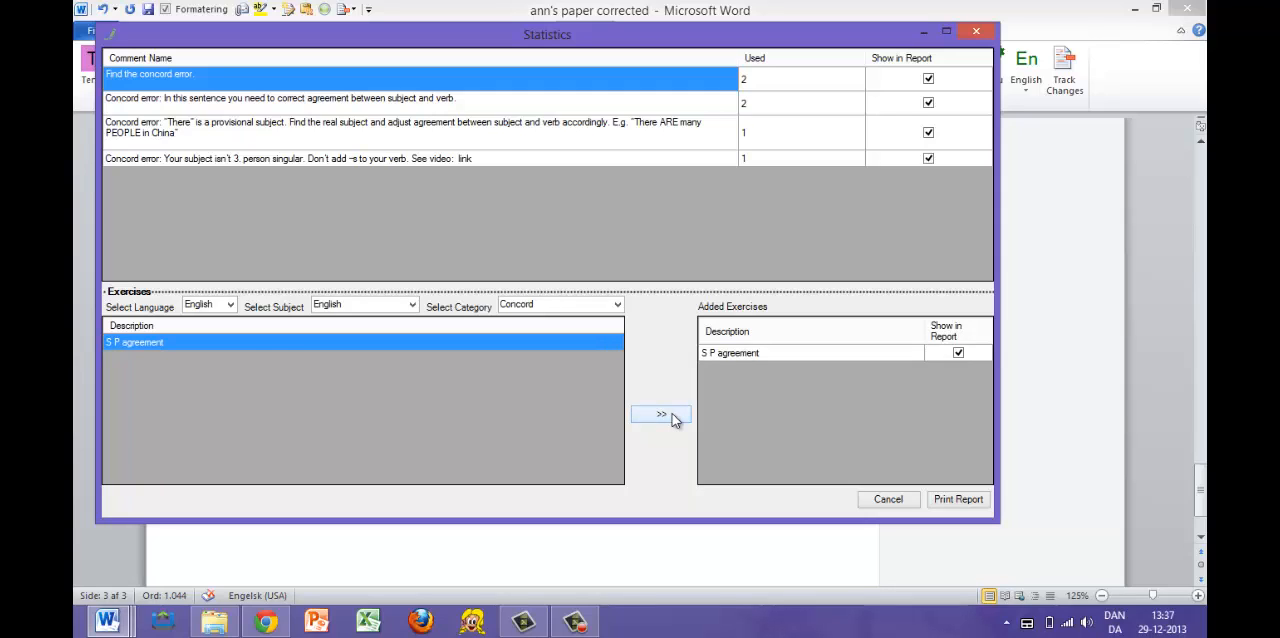
- Print the statistics report into the essay and also save the comments online for student progress
click(958, 500)
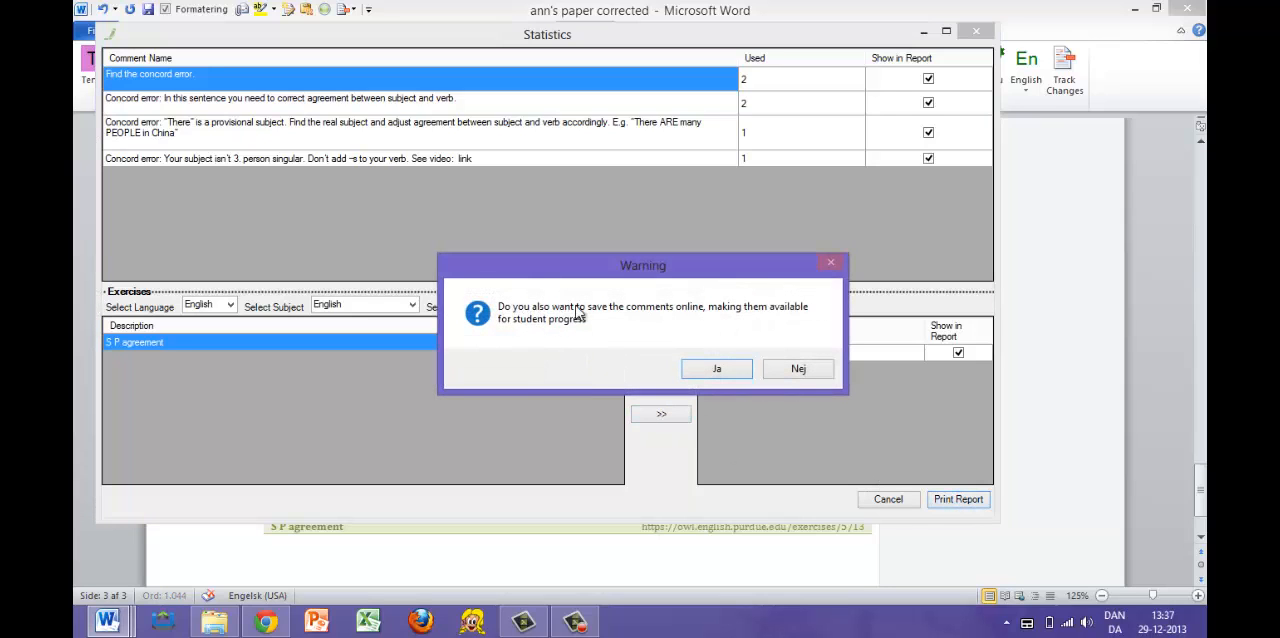
click(718, 370)
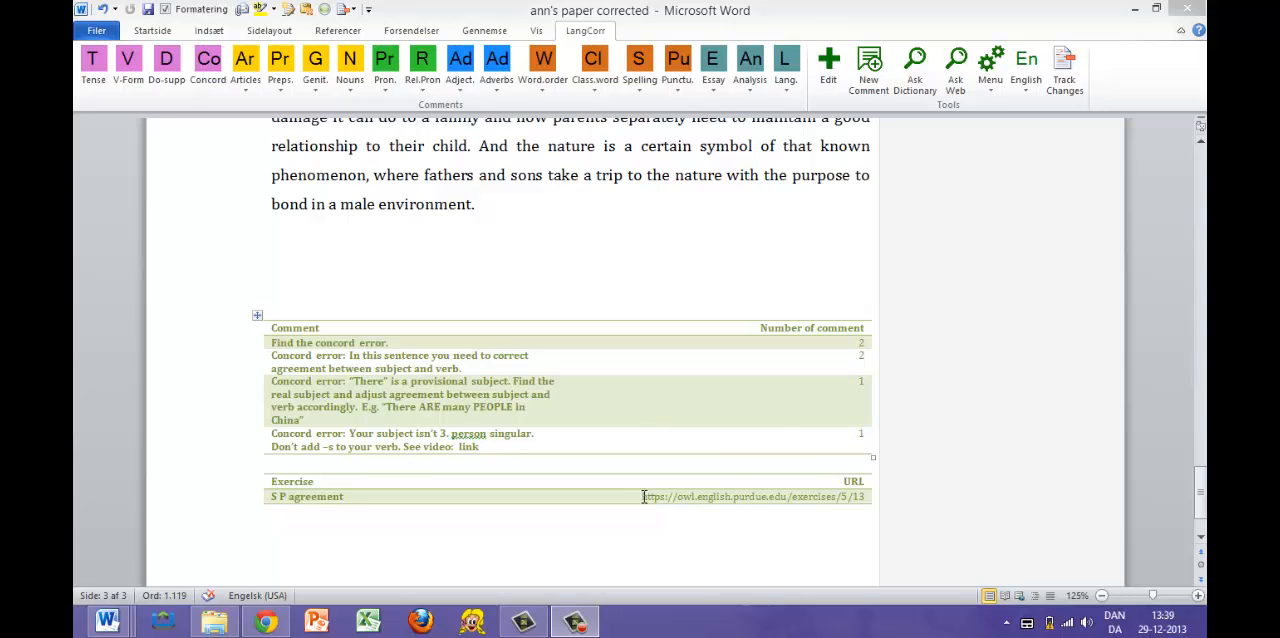
- Highlight the S P agreement exercise's URL in the report and review the concord comments on the essay's first page
drag(644, 497, 870, 500)
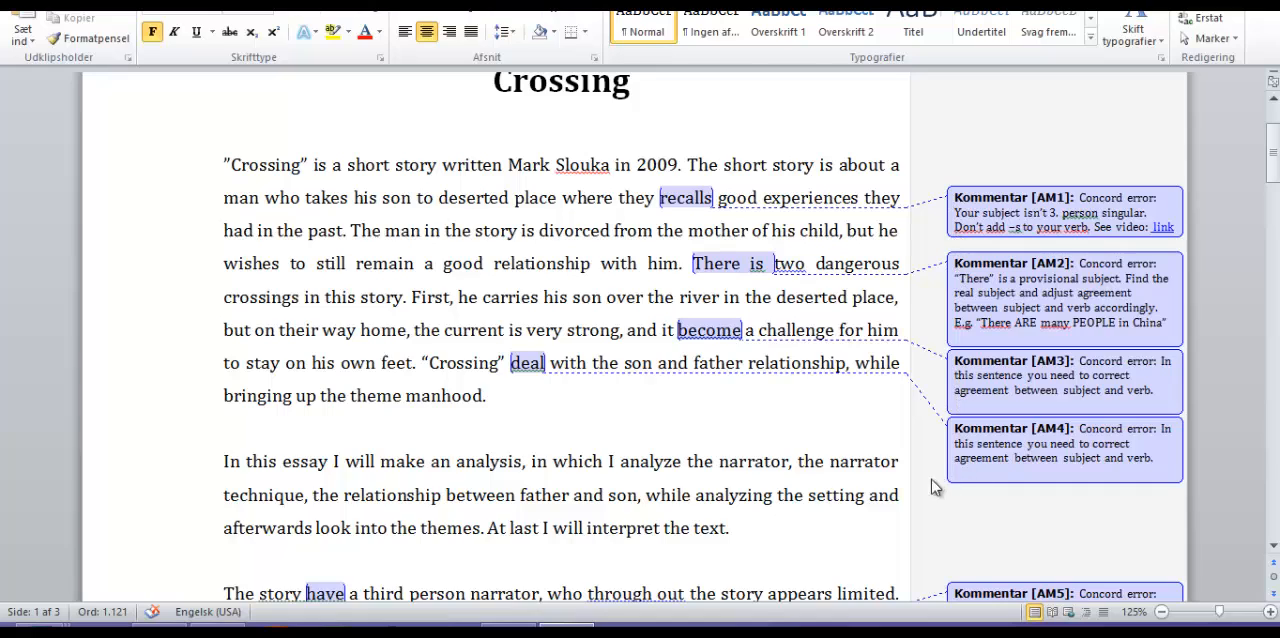
scroll(931, 479, down, 4)
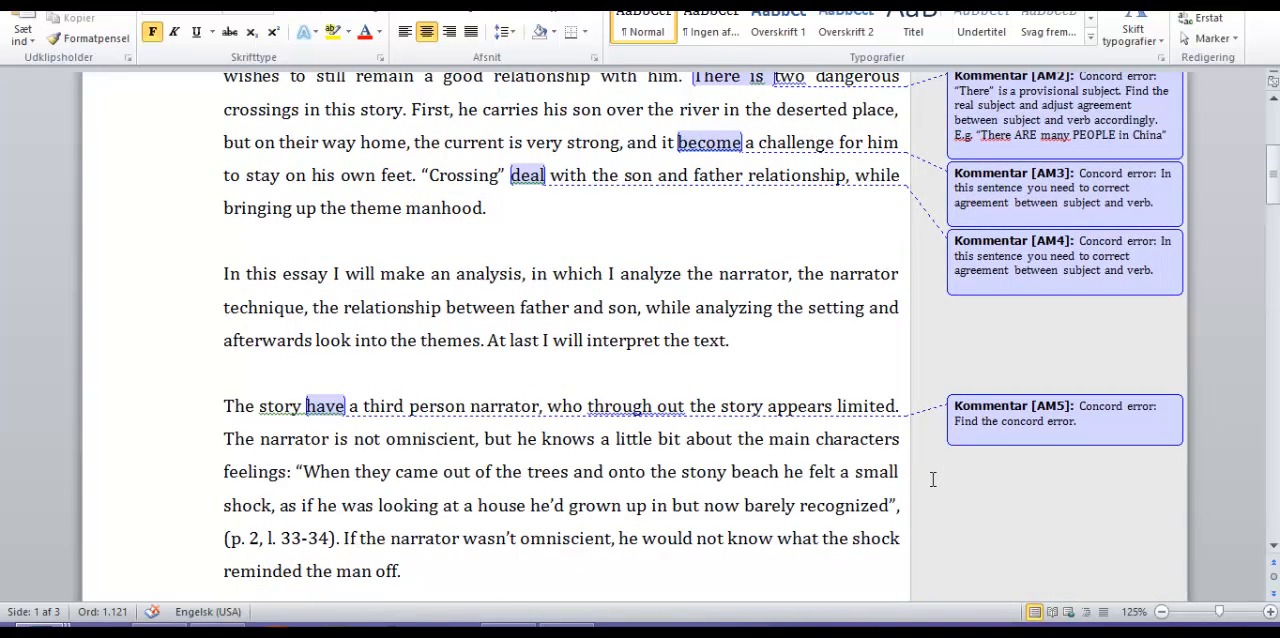
scroll(932, 479, down, 1)
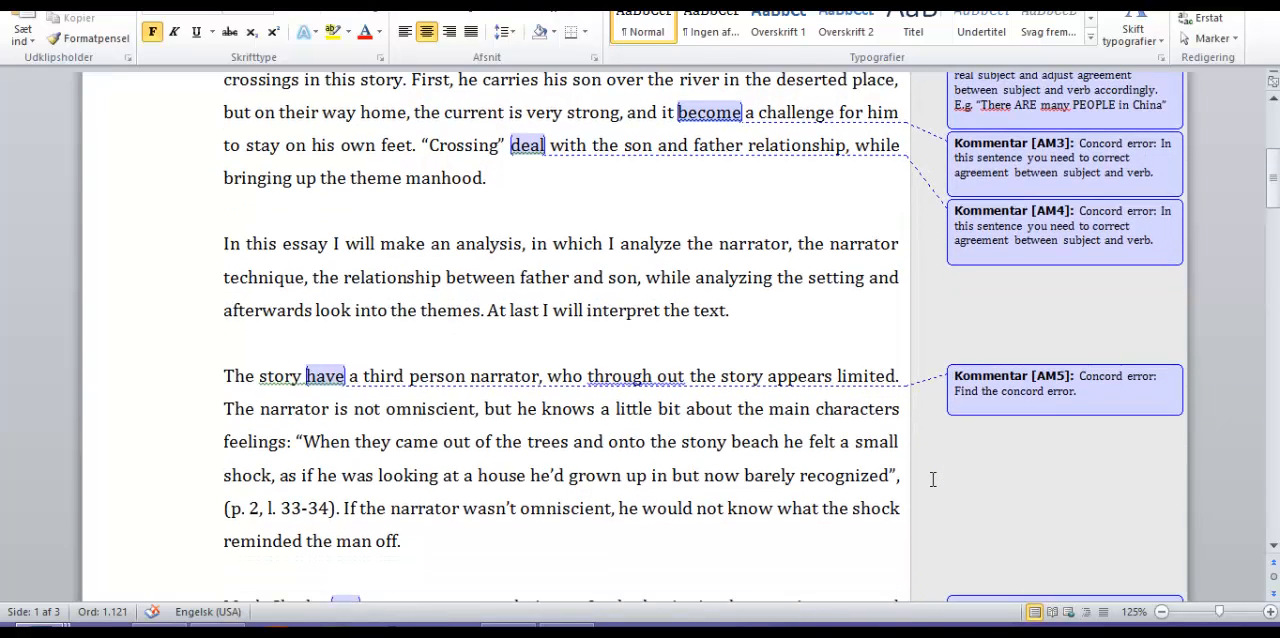